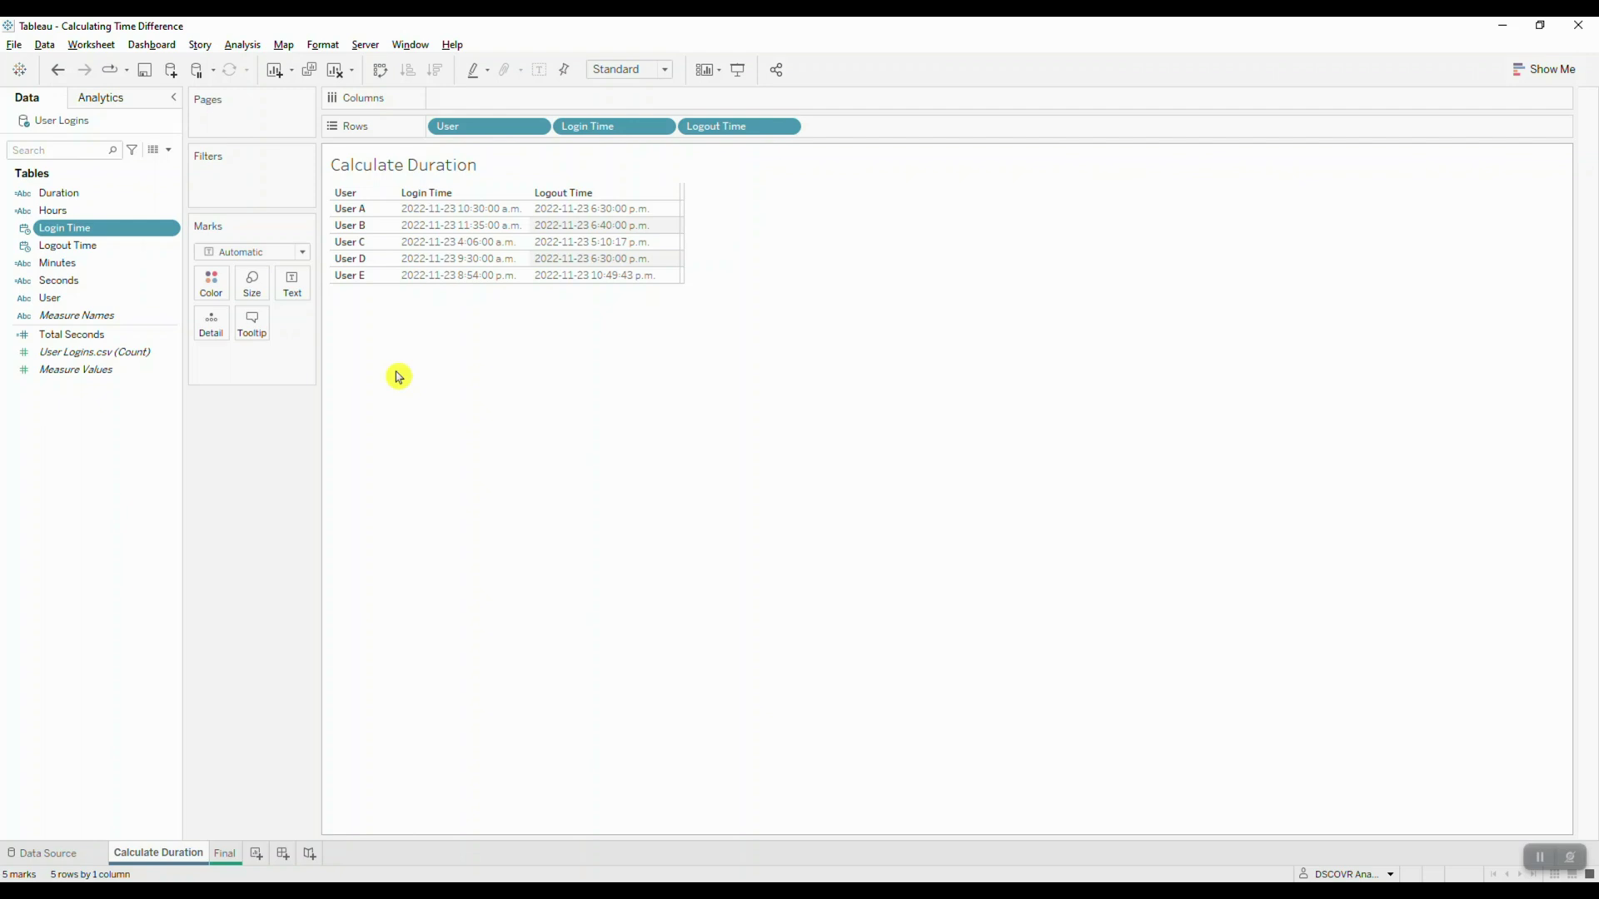
Keep Login Time as a Date & Time field and start a new calculated field
{"action": "right_click", "coordinate": [170, 228]}
{"action": "mouse_move", "coordinate": [264, 412]}
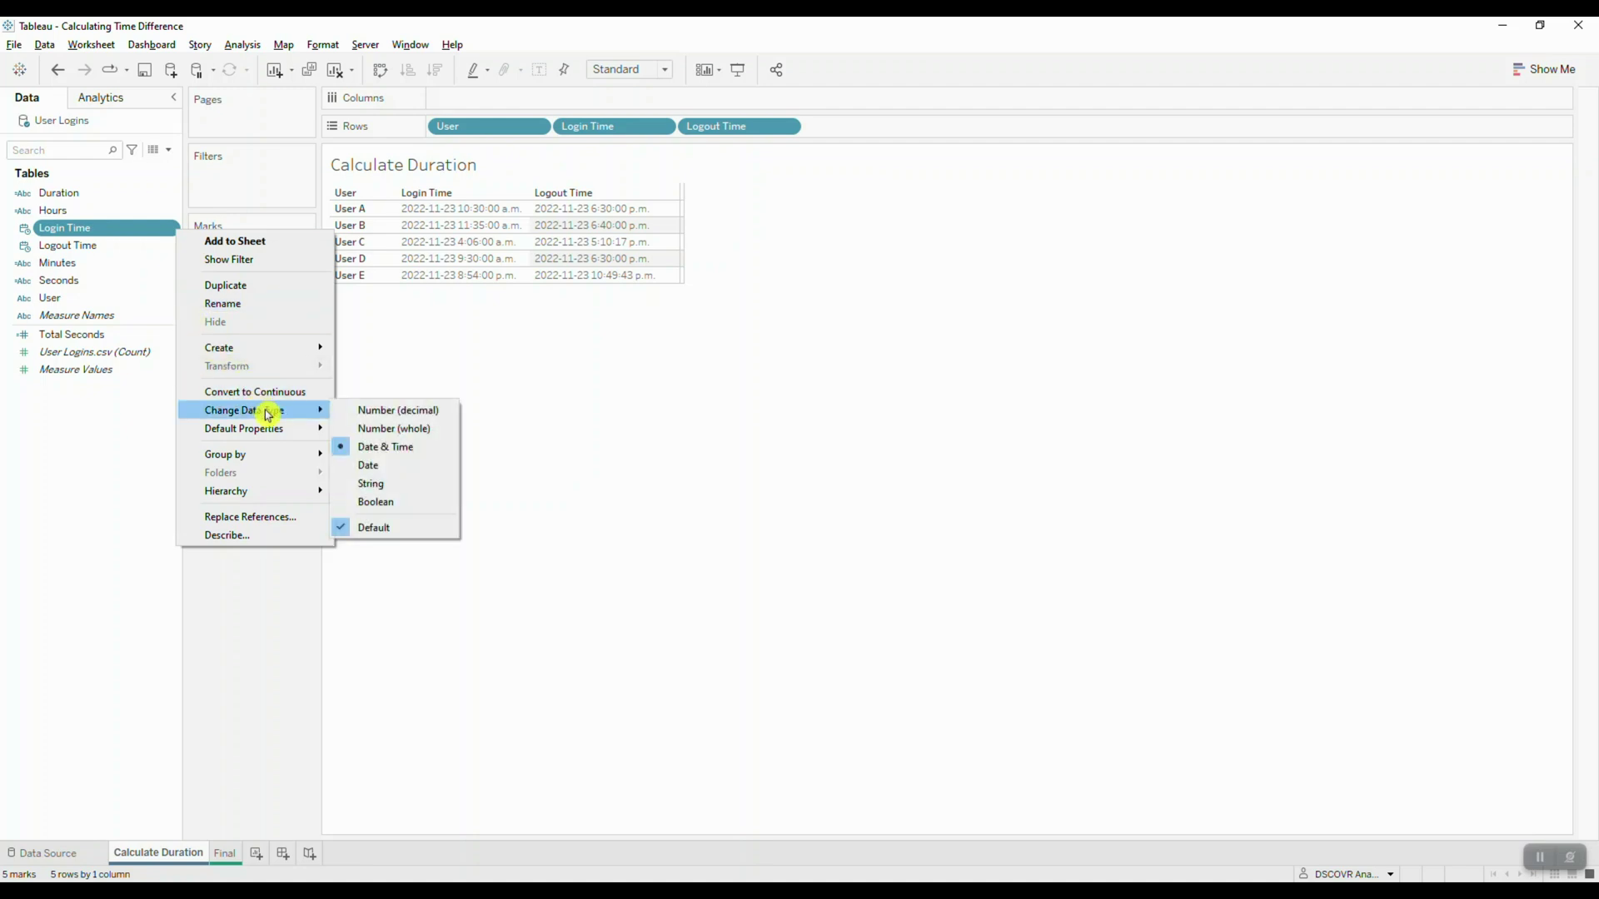
{"action": "left_click", "coordinate": [441, 458]}
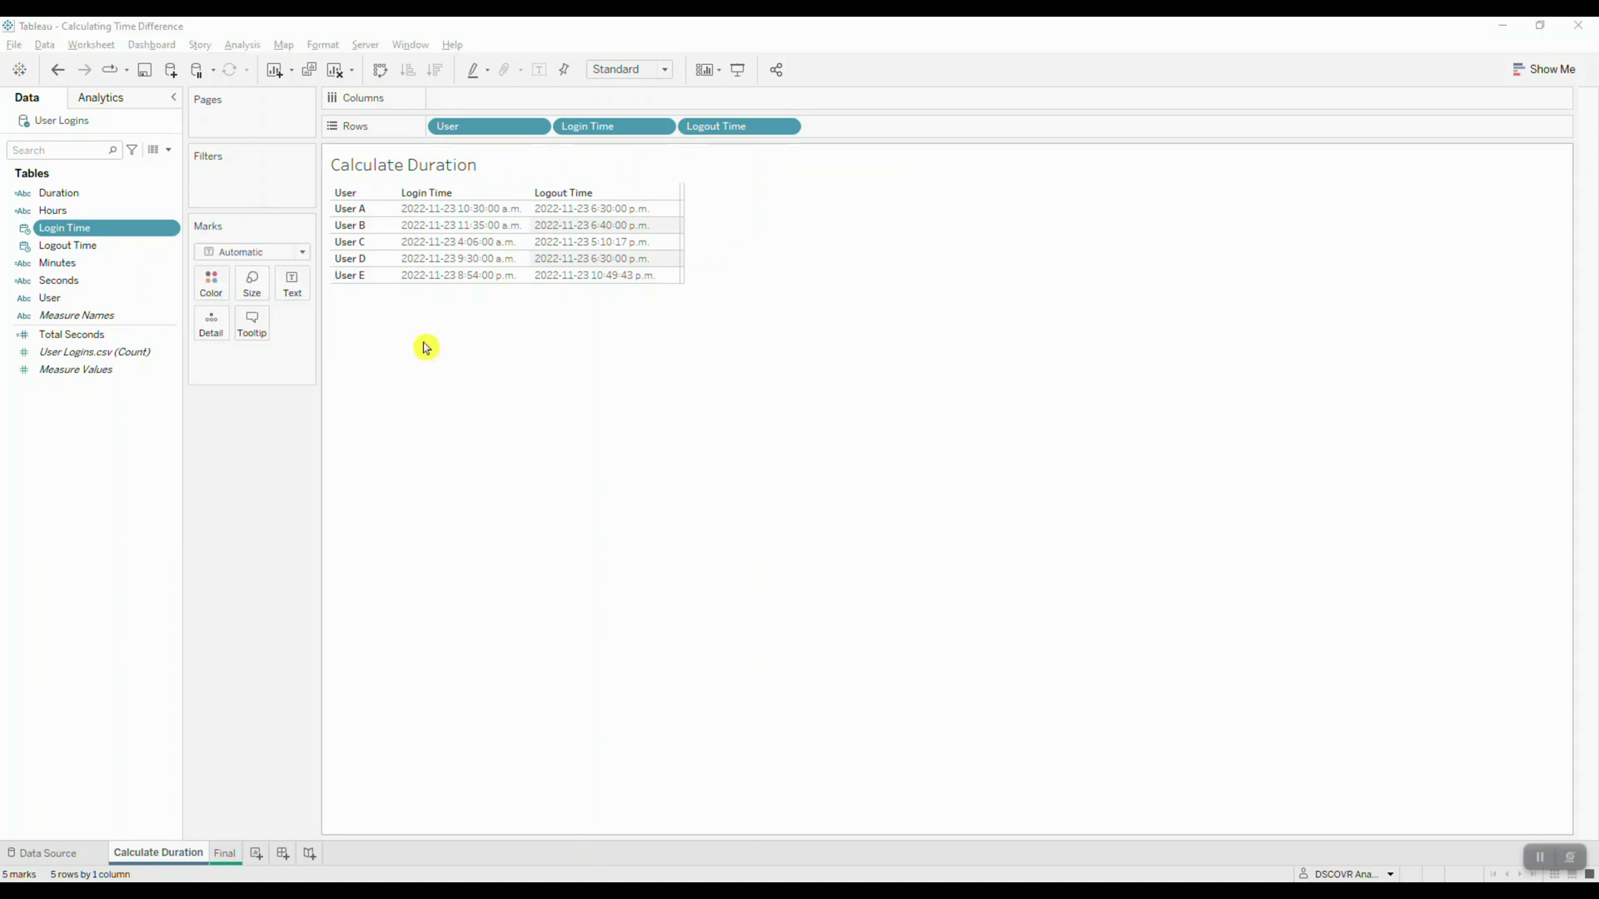
{"action": "left_click", "coordinate": [172, 152]}
{"action": "left_click", "coordinate": [145, 168]}
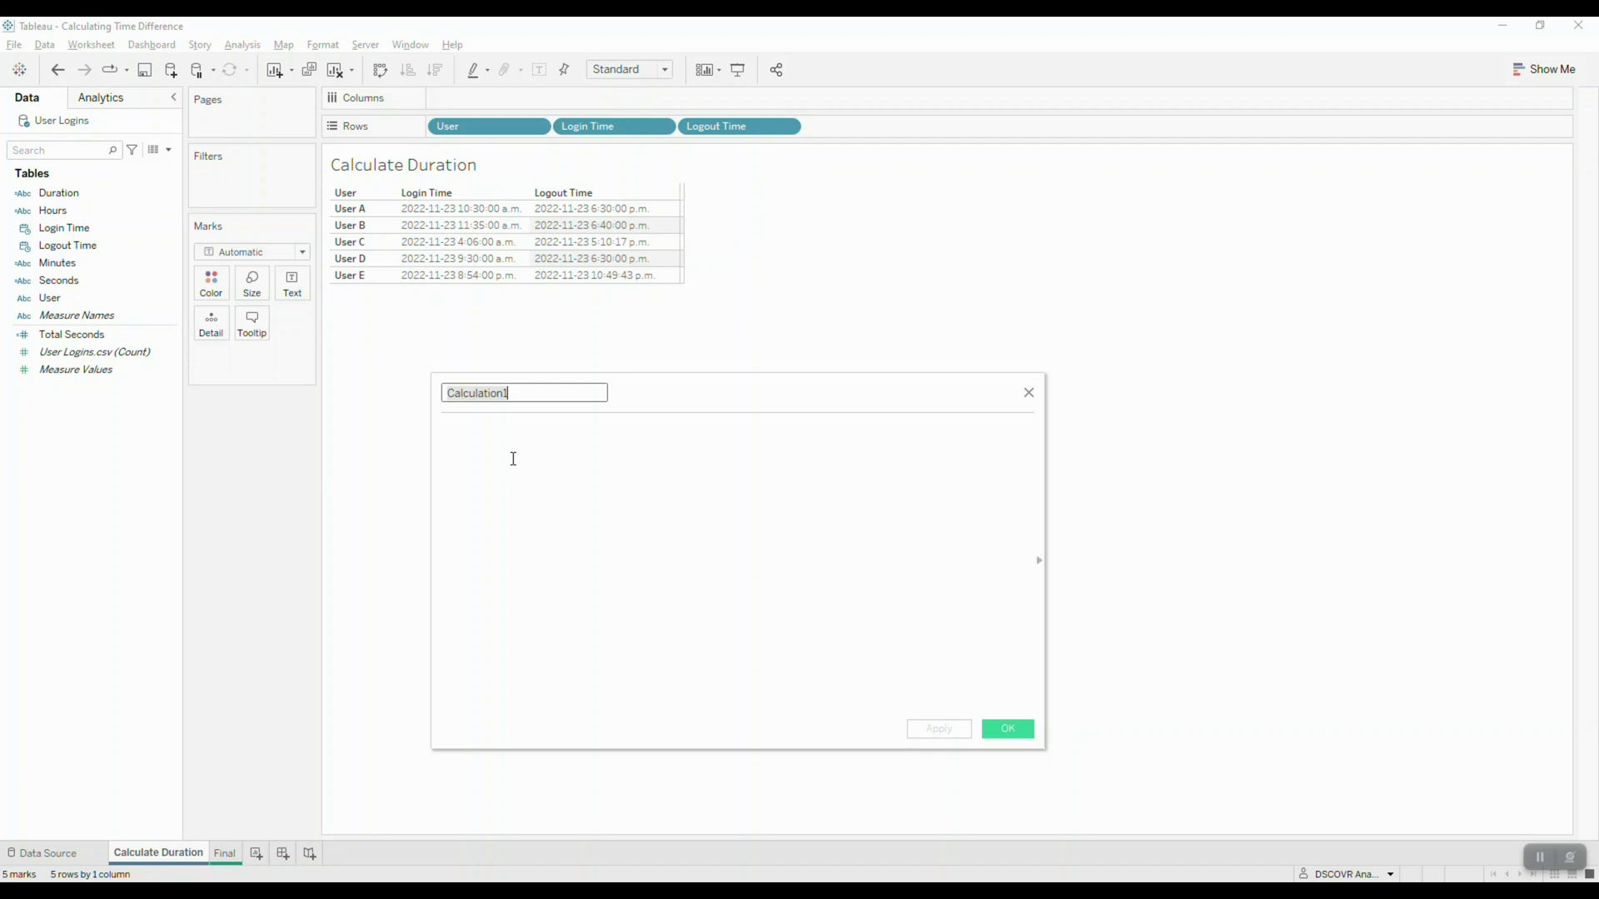
Save DATEDIFF('second',[Login Time],[Logout Time]) as the calculated field 'Total Diff in Seconds'
{"action": "left_click", "coordinate": [514, 459]}
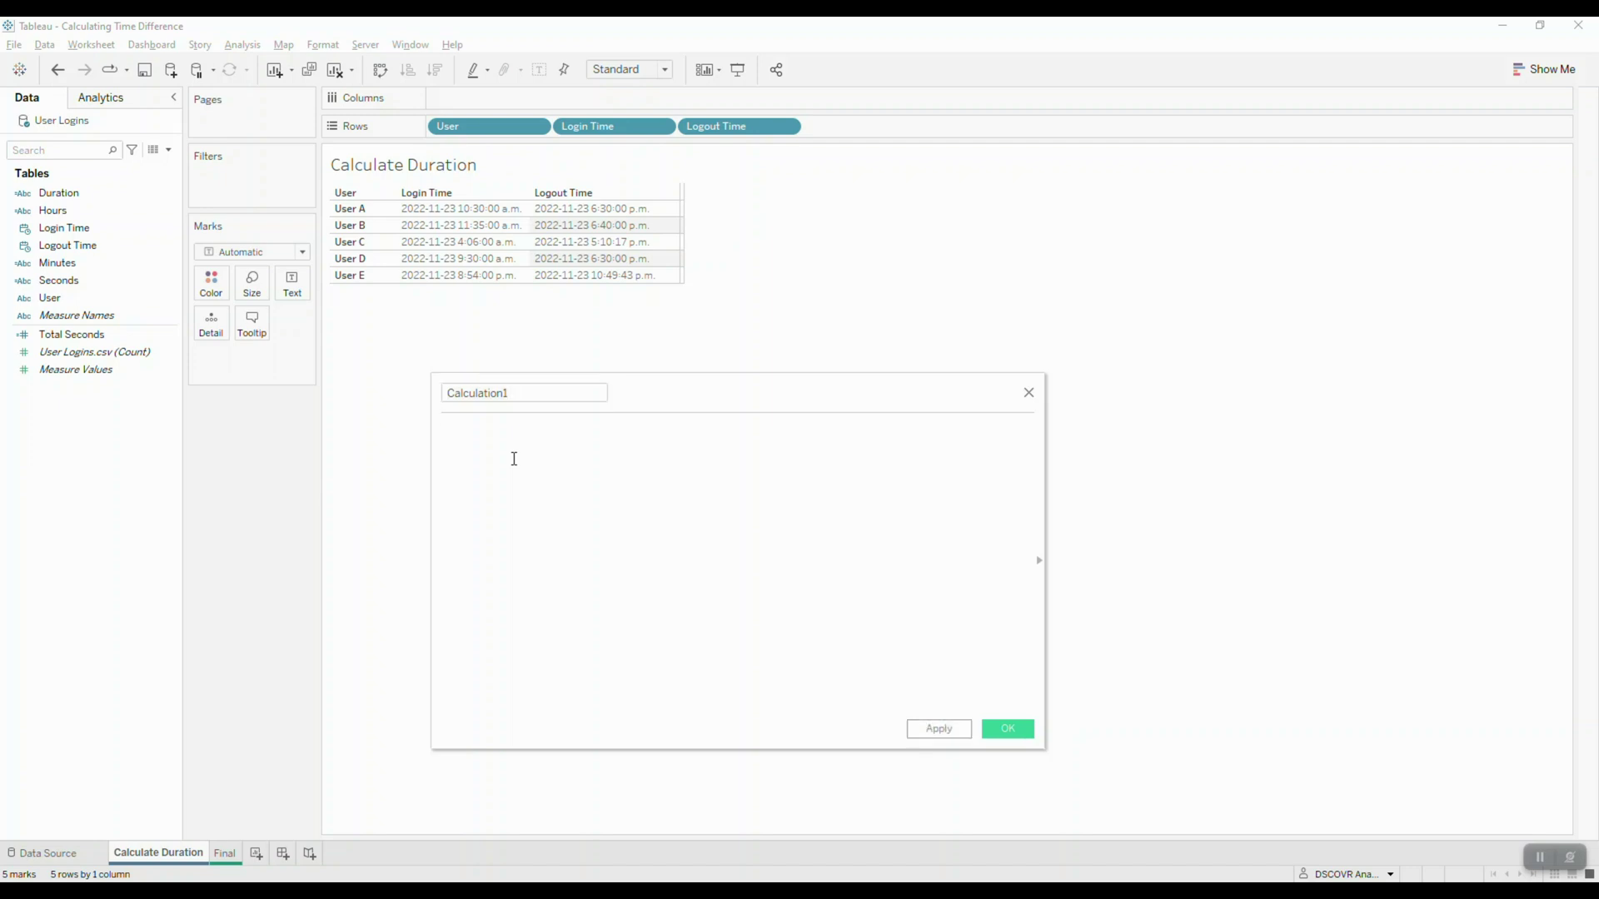
{"action": "type", "text": "datedi"}
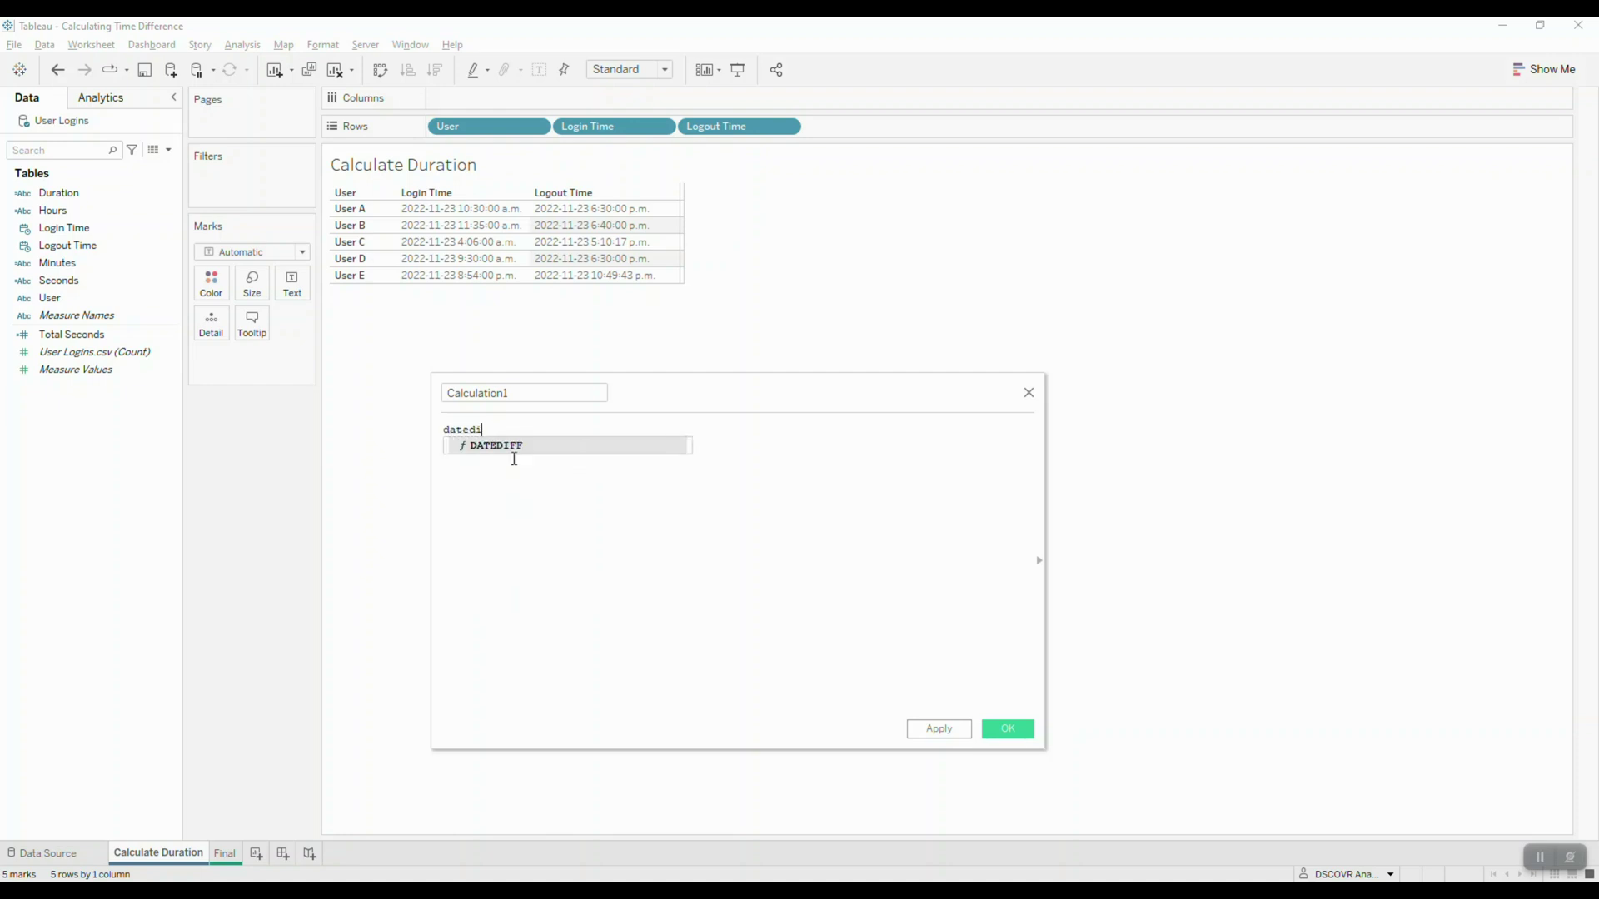
{"action": "key", "text": "Return"}
{"action": "type", "text": "'"}
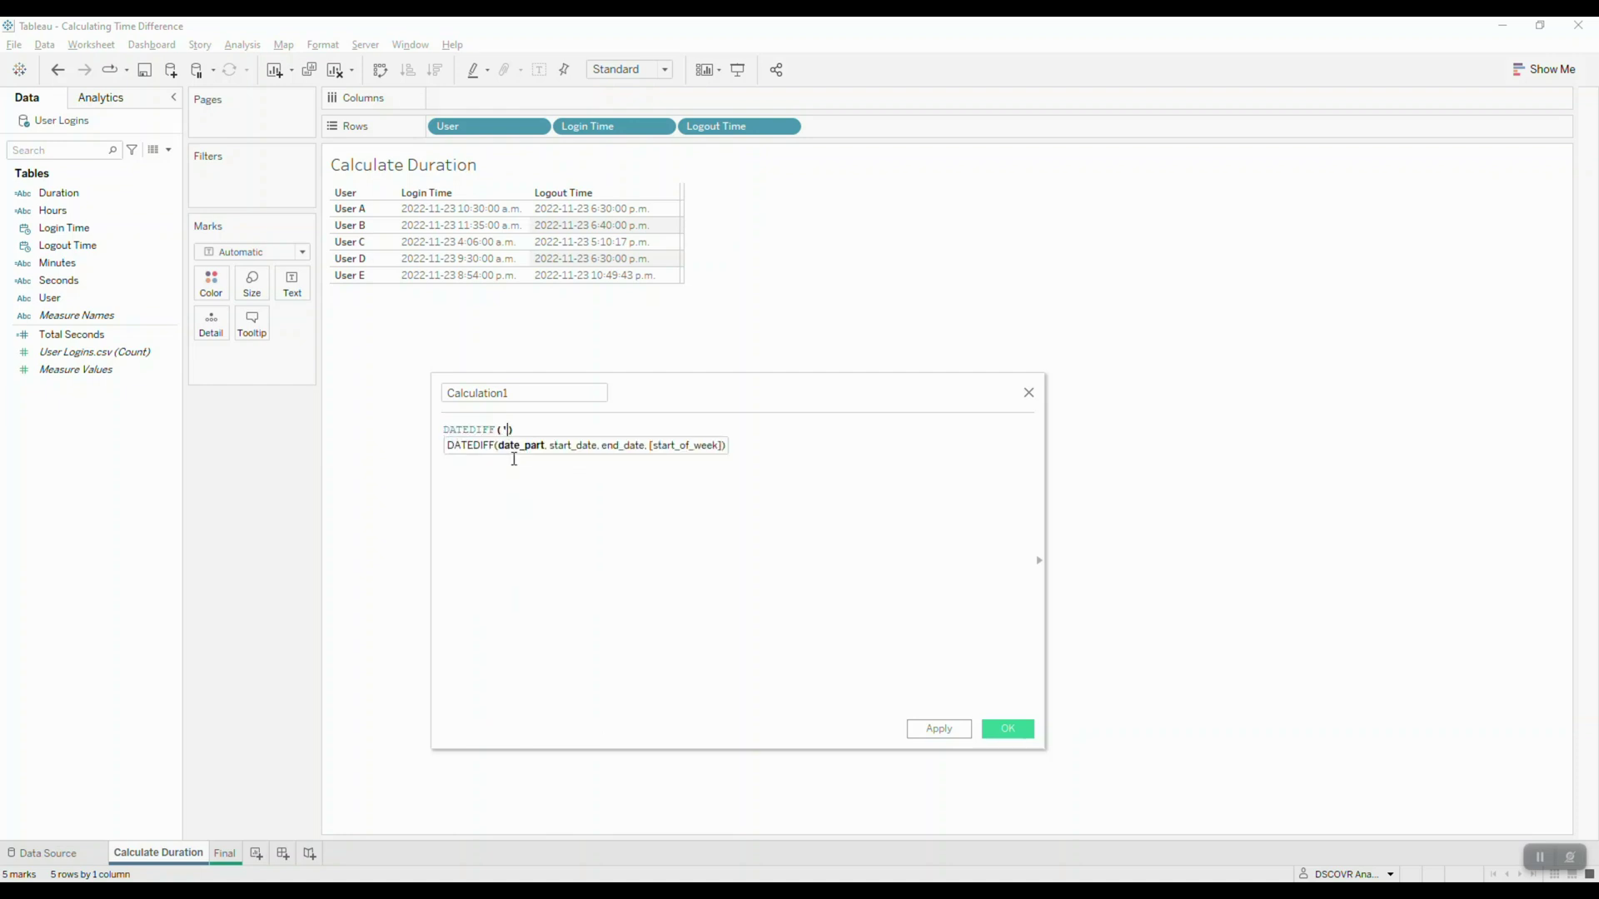
{"action": "type", "text": "second'"}
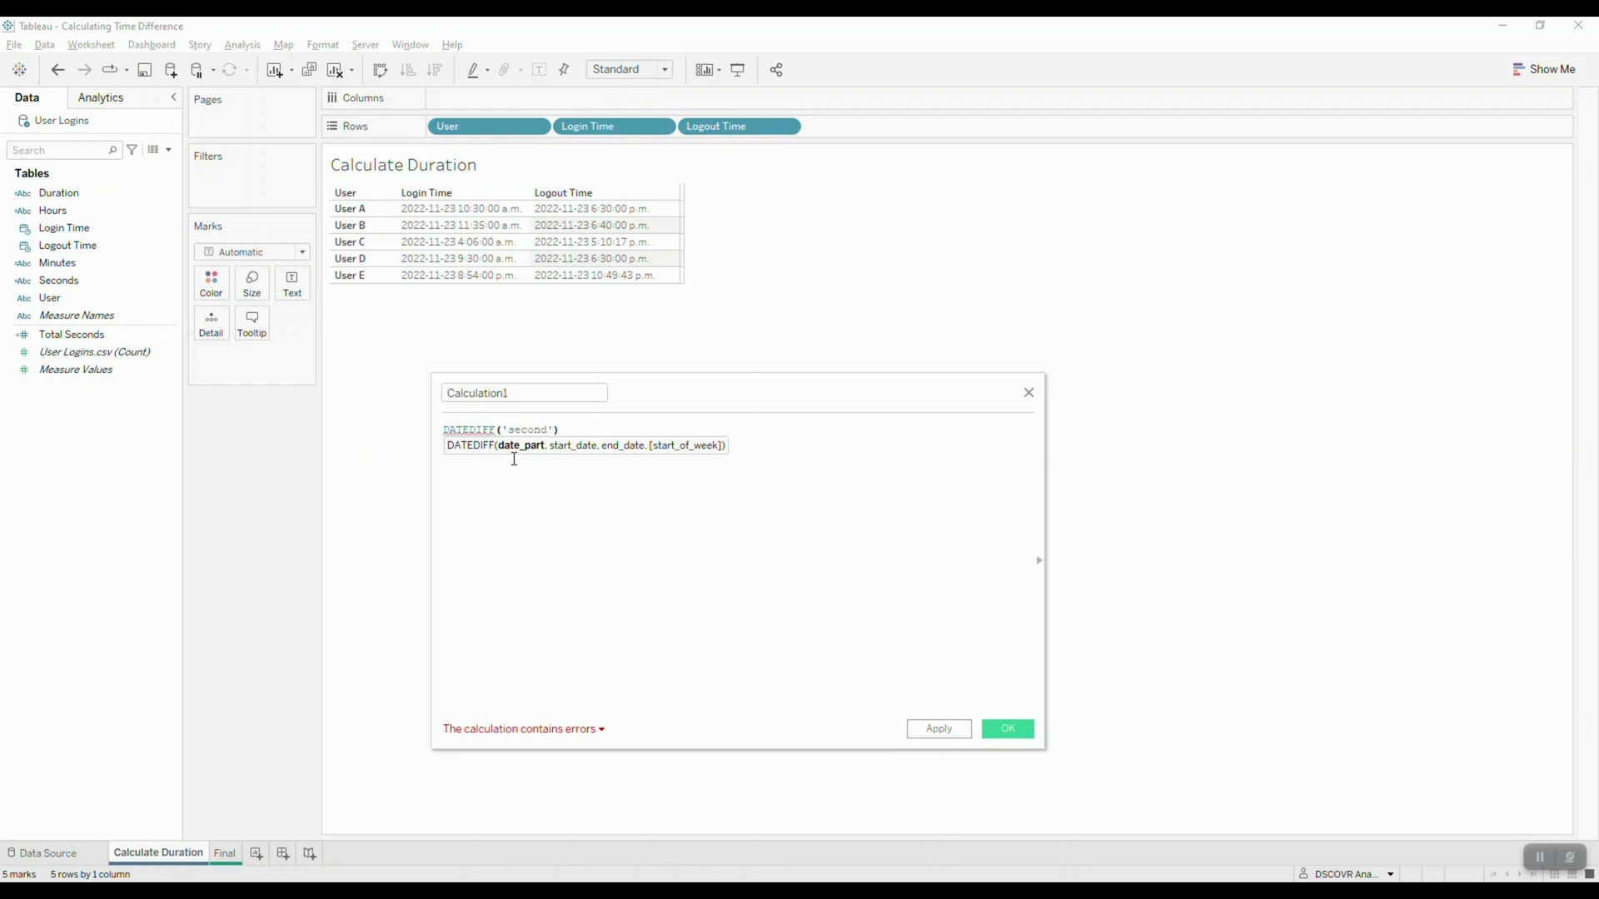
{"action": "type", "text": ",[L"}
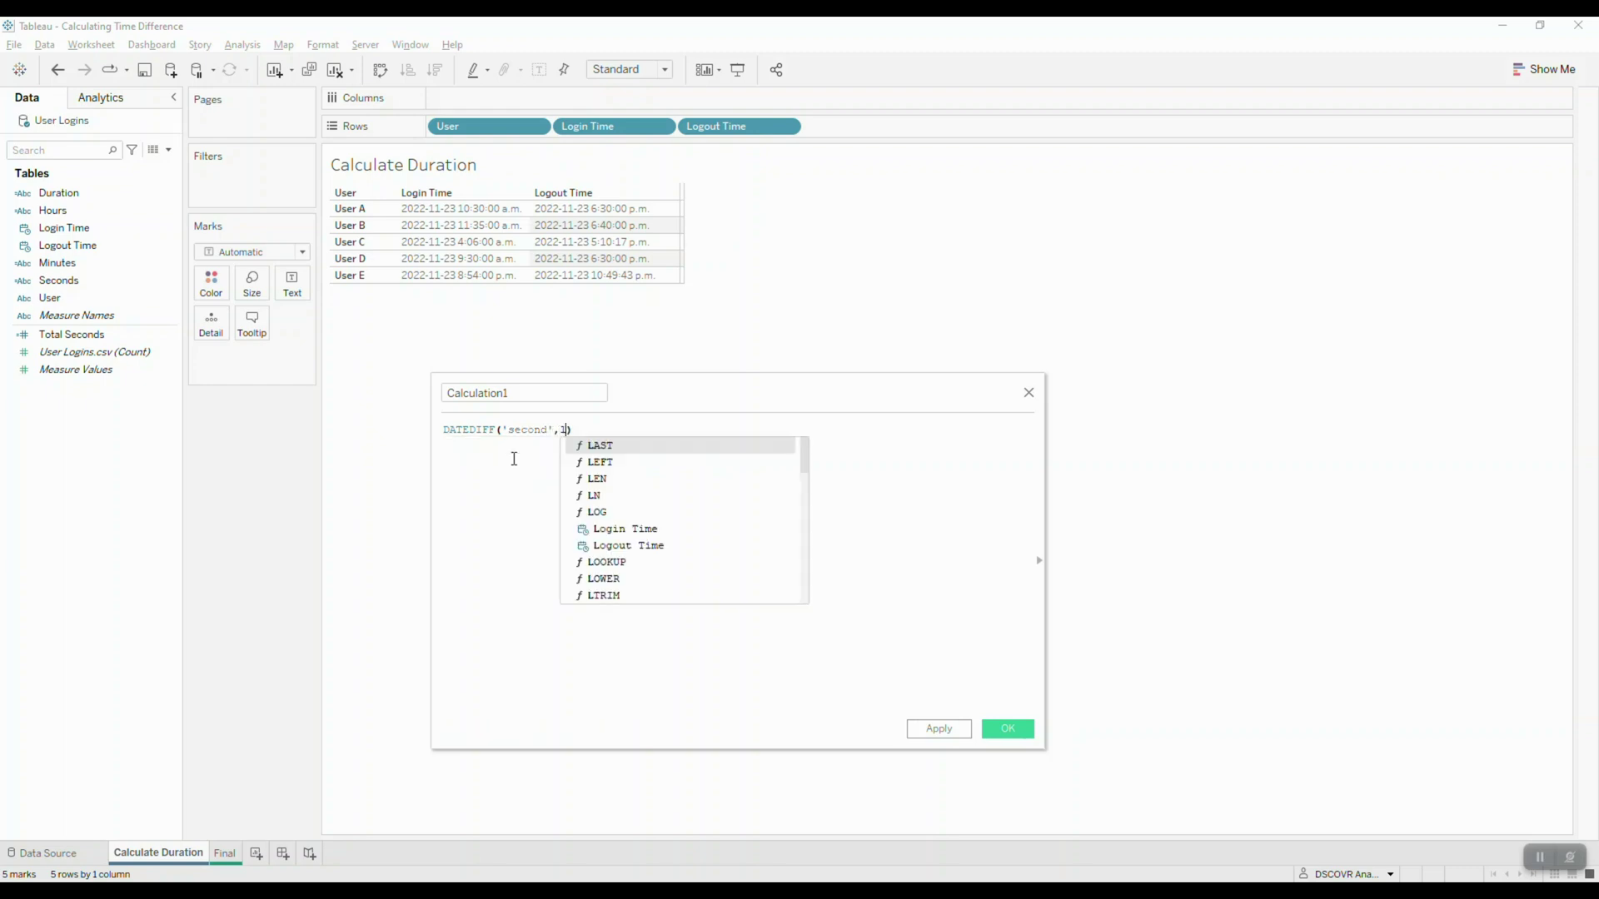
{"action": "key", "text": "Return"}
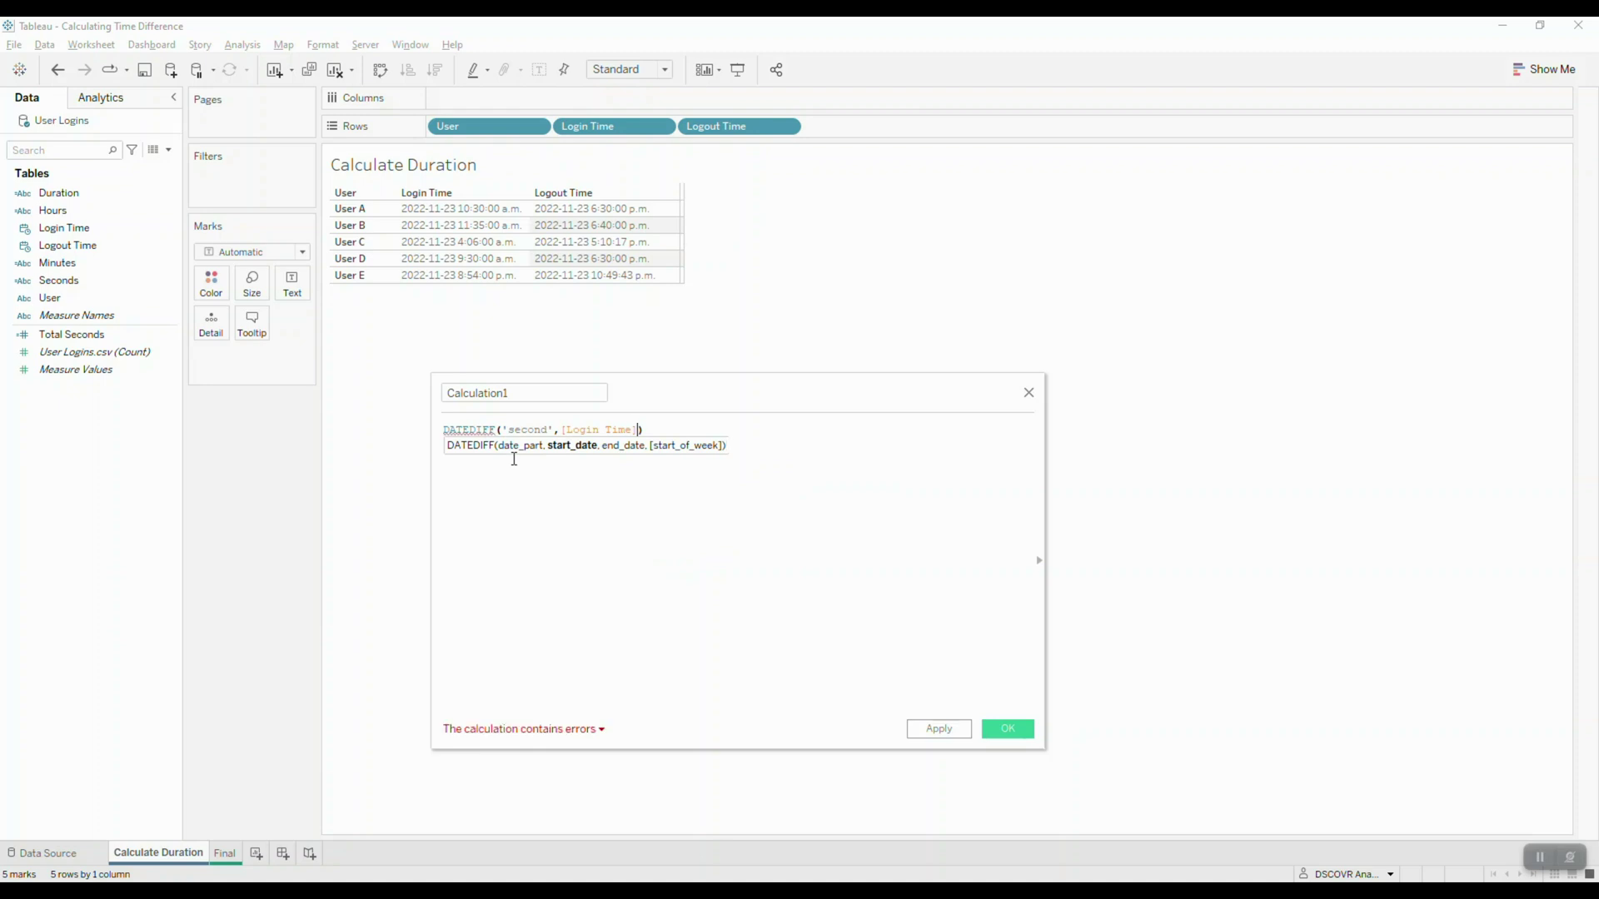
{"action": "type", "text": ",log"}
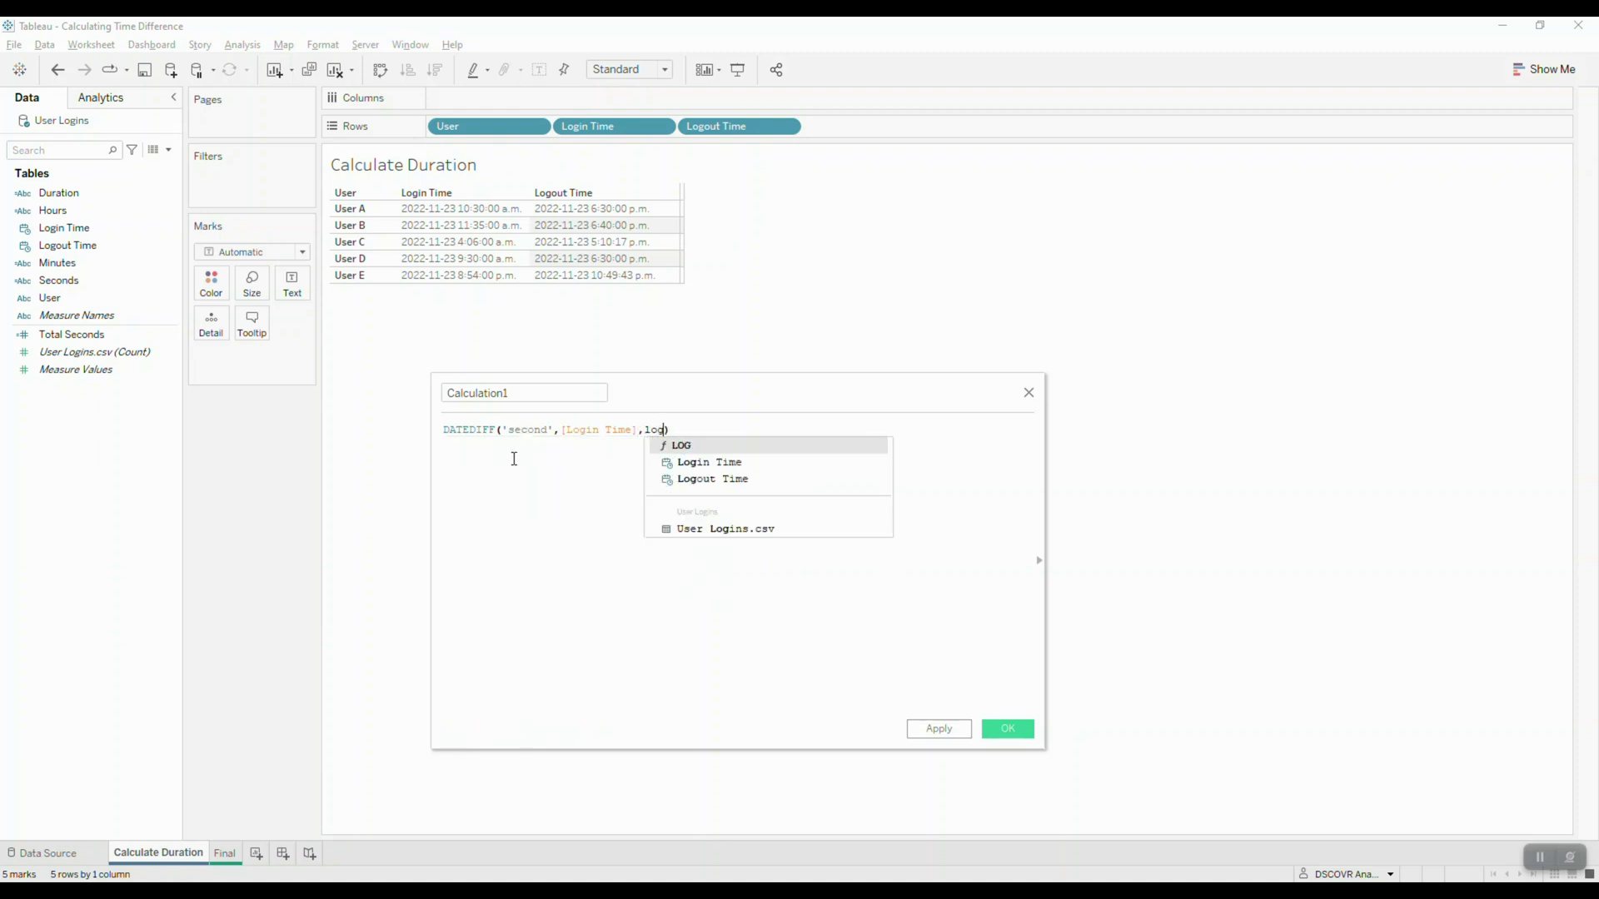
{"action": "key", "text": "Down"}
{"action": "key", "text": "Down"}
{"action": "key", "text": "Return"}
{"action": "left_click", "coordinate": [483, 393]}
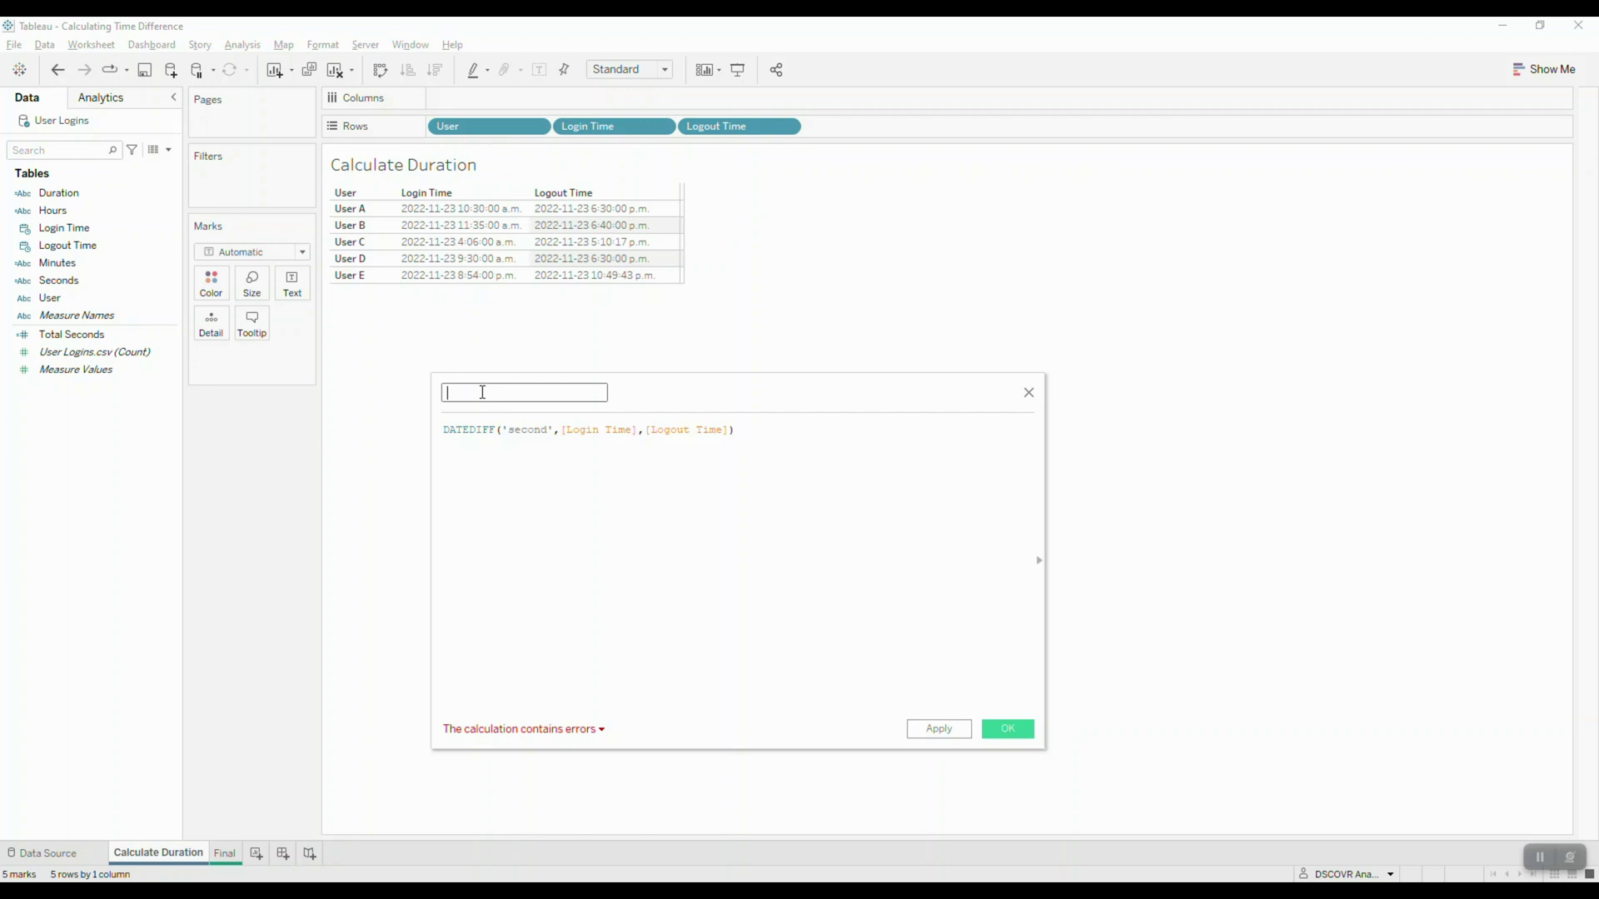
{"action": "type", "text": "Total Diff in Seconds"}
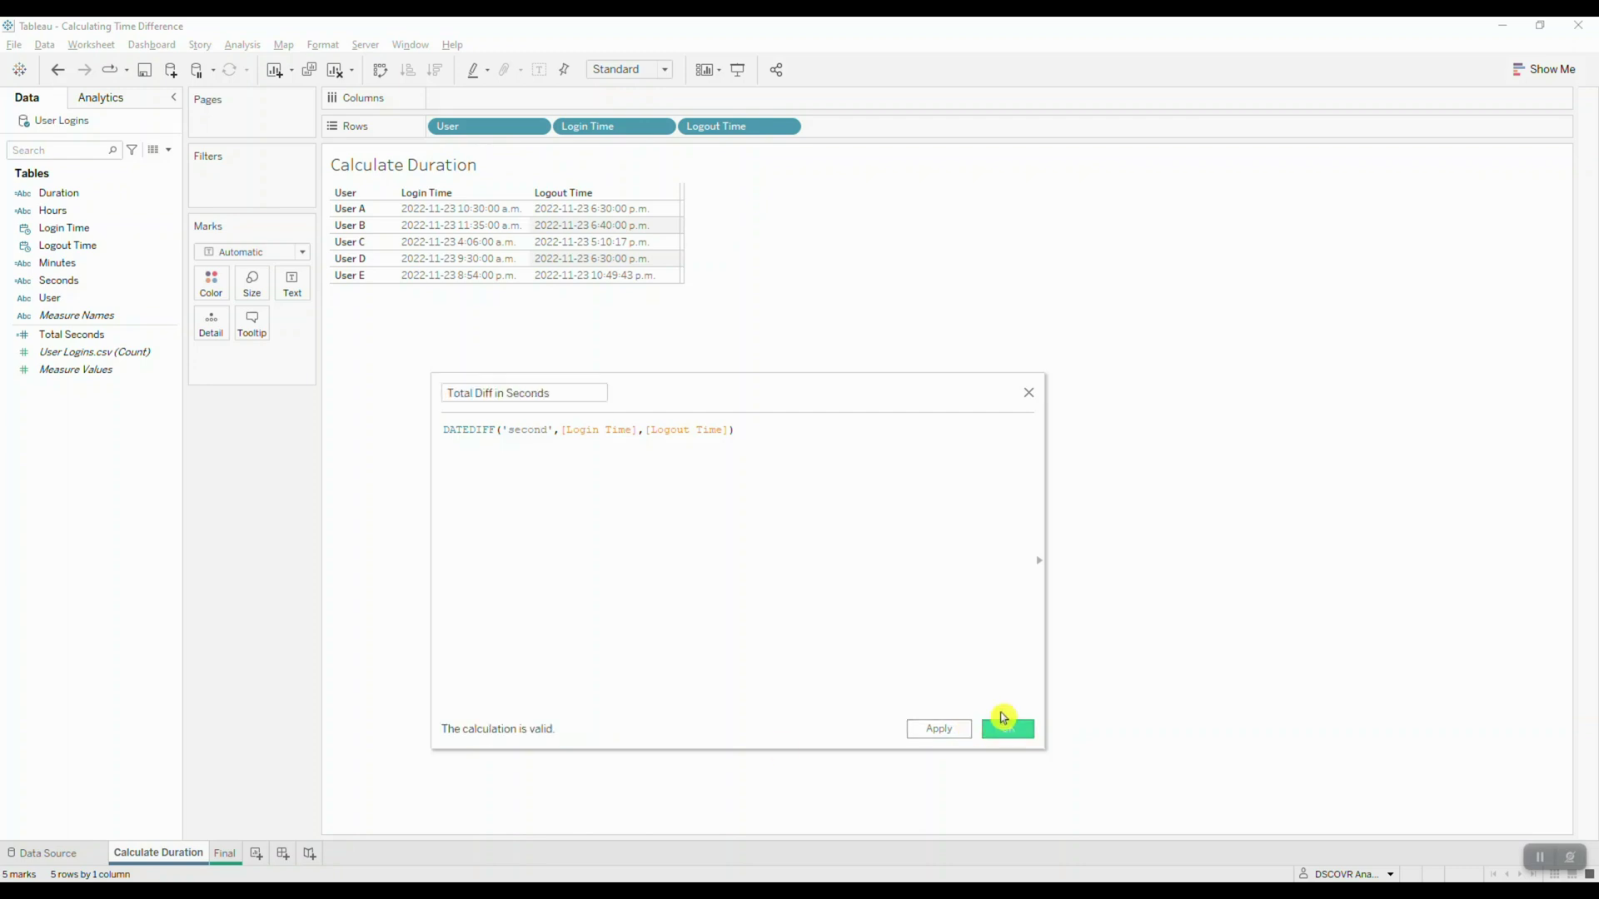
{"action": "left_click", "coordinate": [1007, 728]}
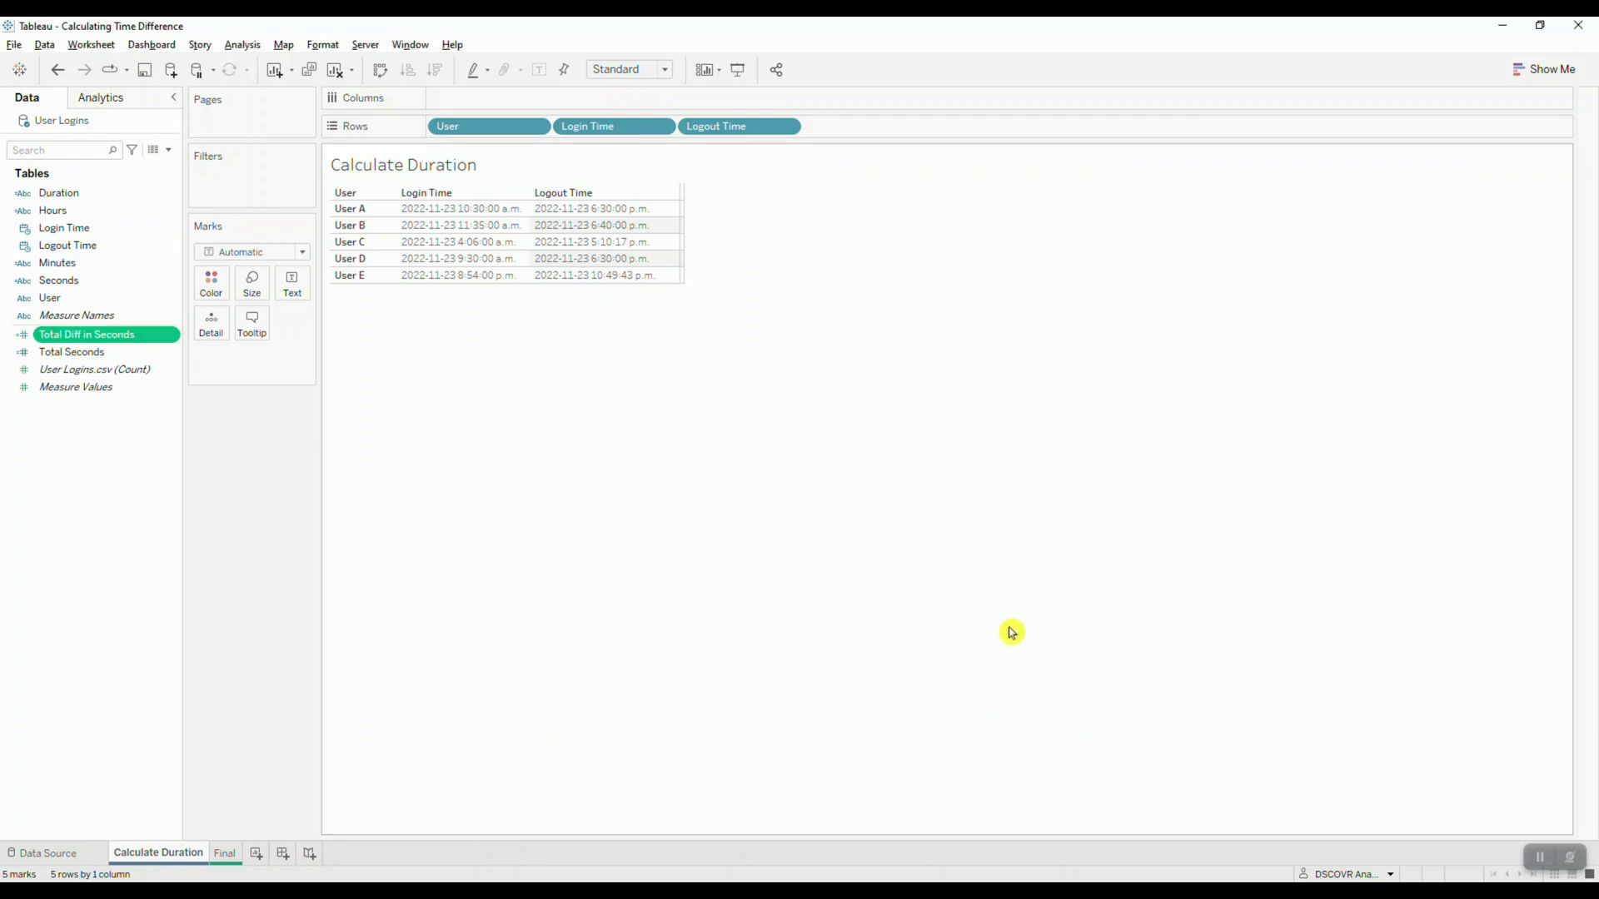
Make Total Diff in Seconds discrete and add it to Rows, showing 28,800 through 6,943
{"action": "right_click", "coordinate": [170, 338]}
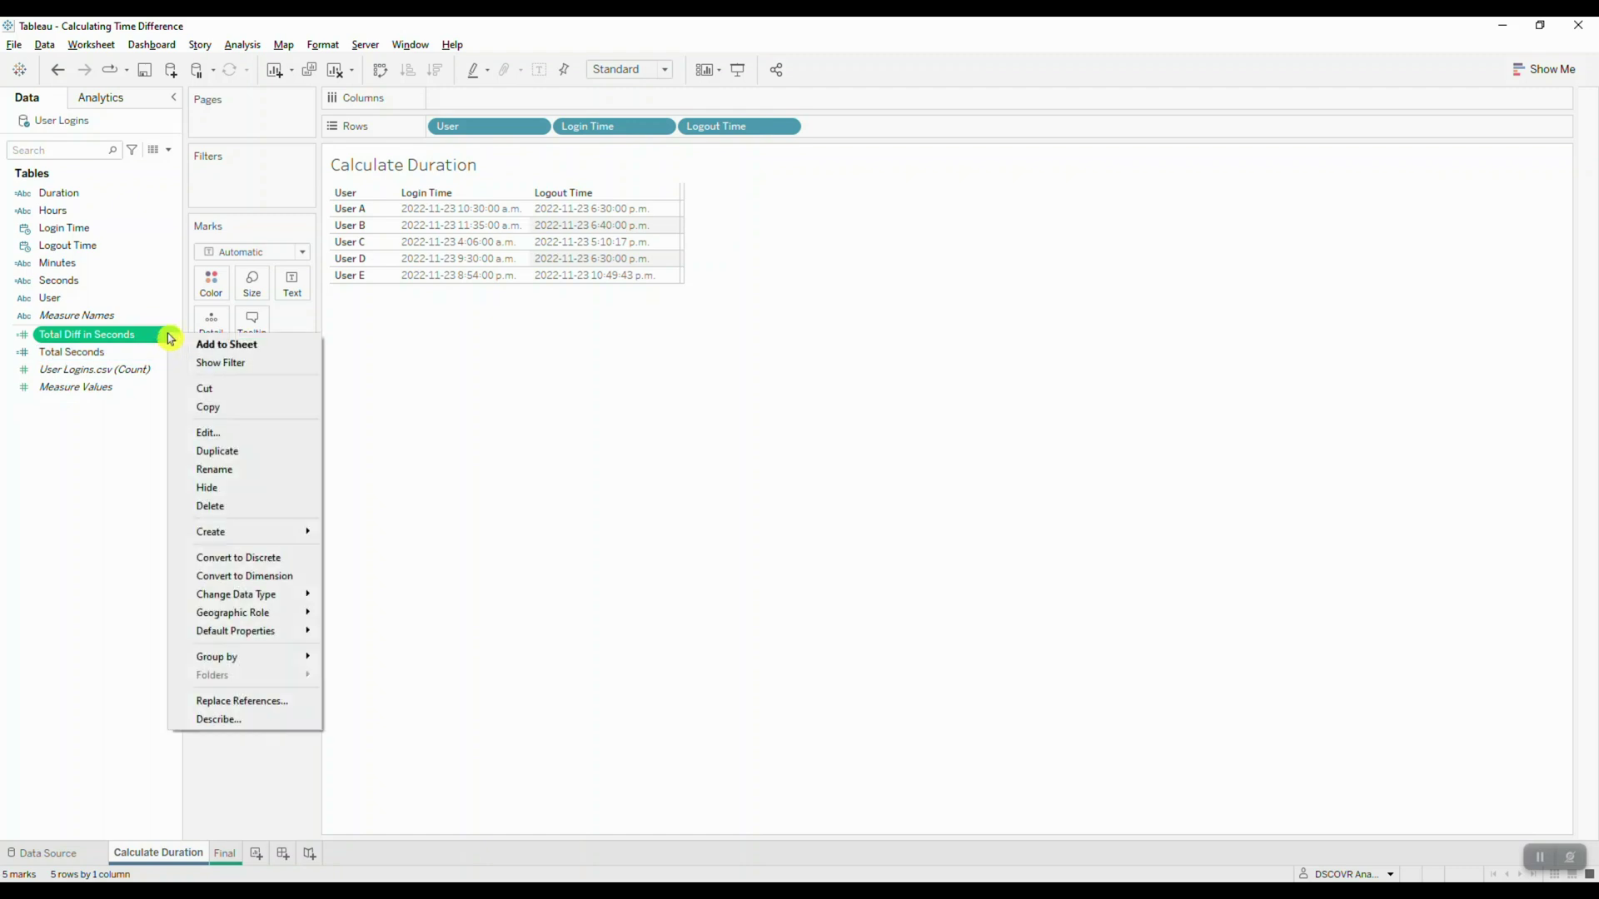
{"action": "left_click", "coordinate": [257, 558]}
{"action": "left_click_drag", "start_coordinate": [103, 341], "coordinate": [887, 143]}
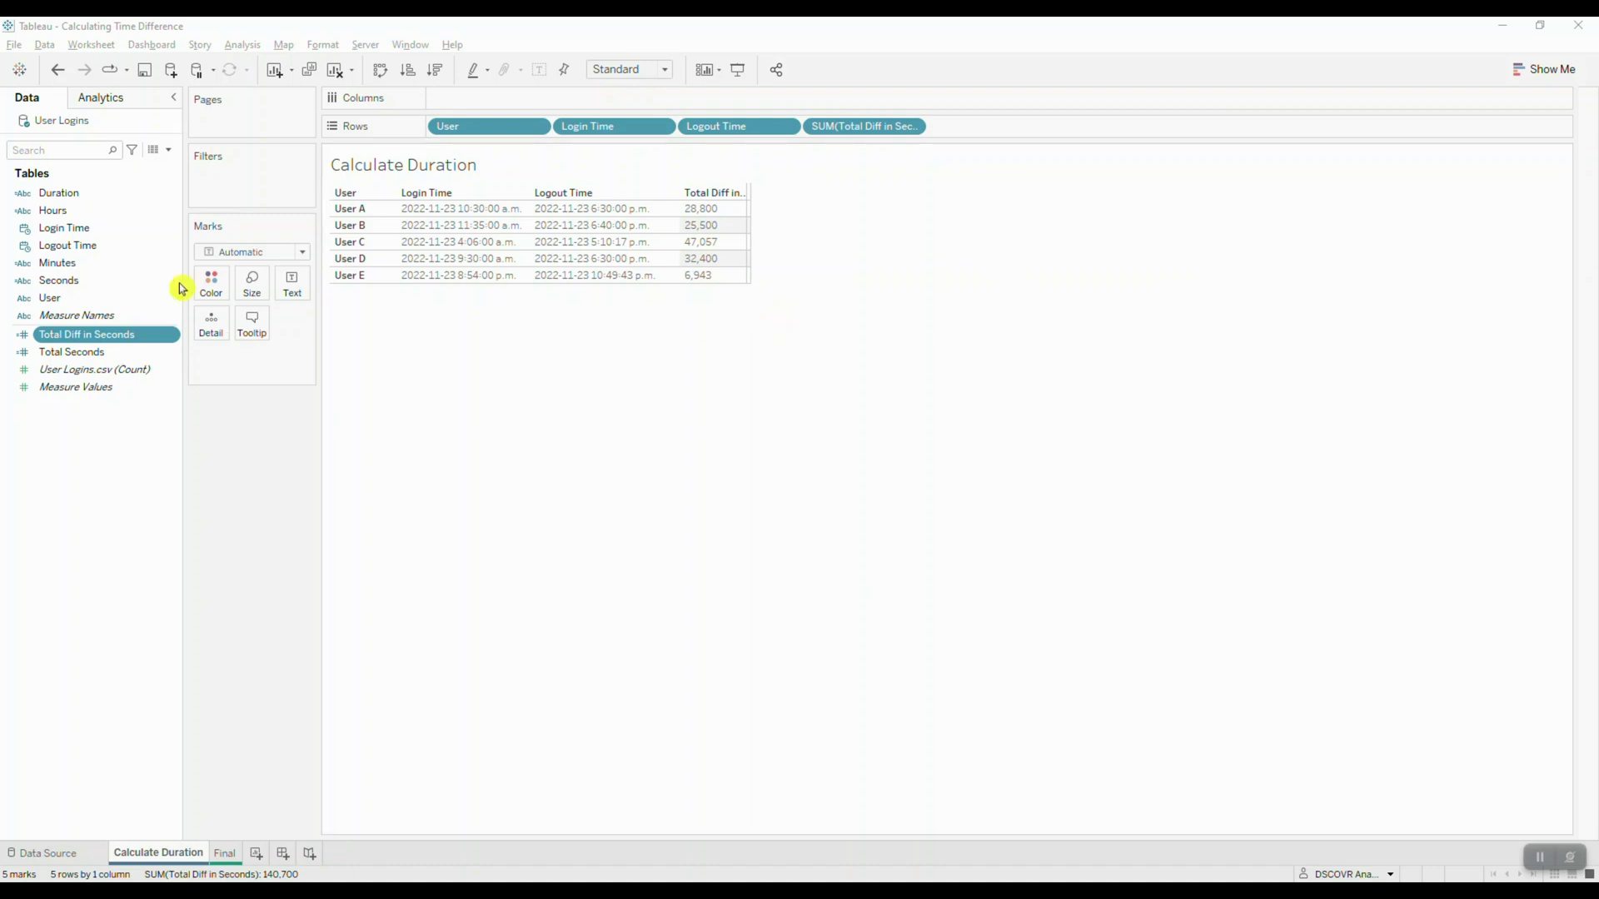
Create a calculated field 'Total Hour Diff' with formula [Total Diff in Seconds]/3600
{"action": "left_click", "coordinate": [167, 152]}
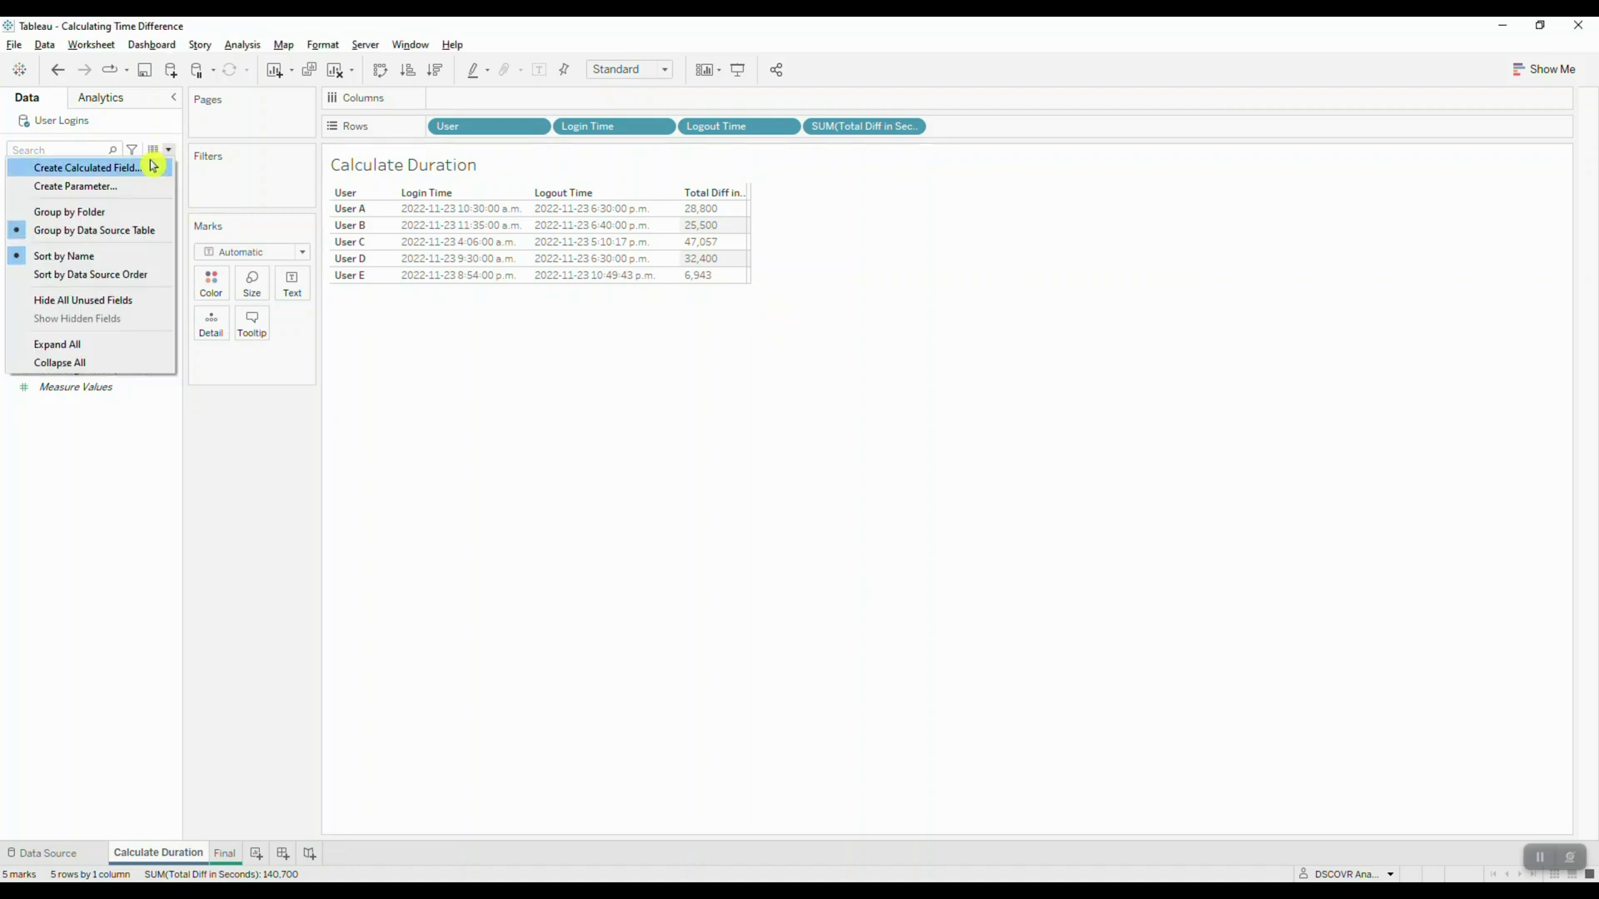
{"action": "left_click", "coordinate": [157, 168]}
{"action": "type", "text": "T"}
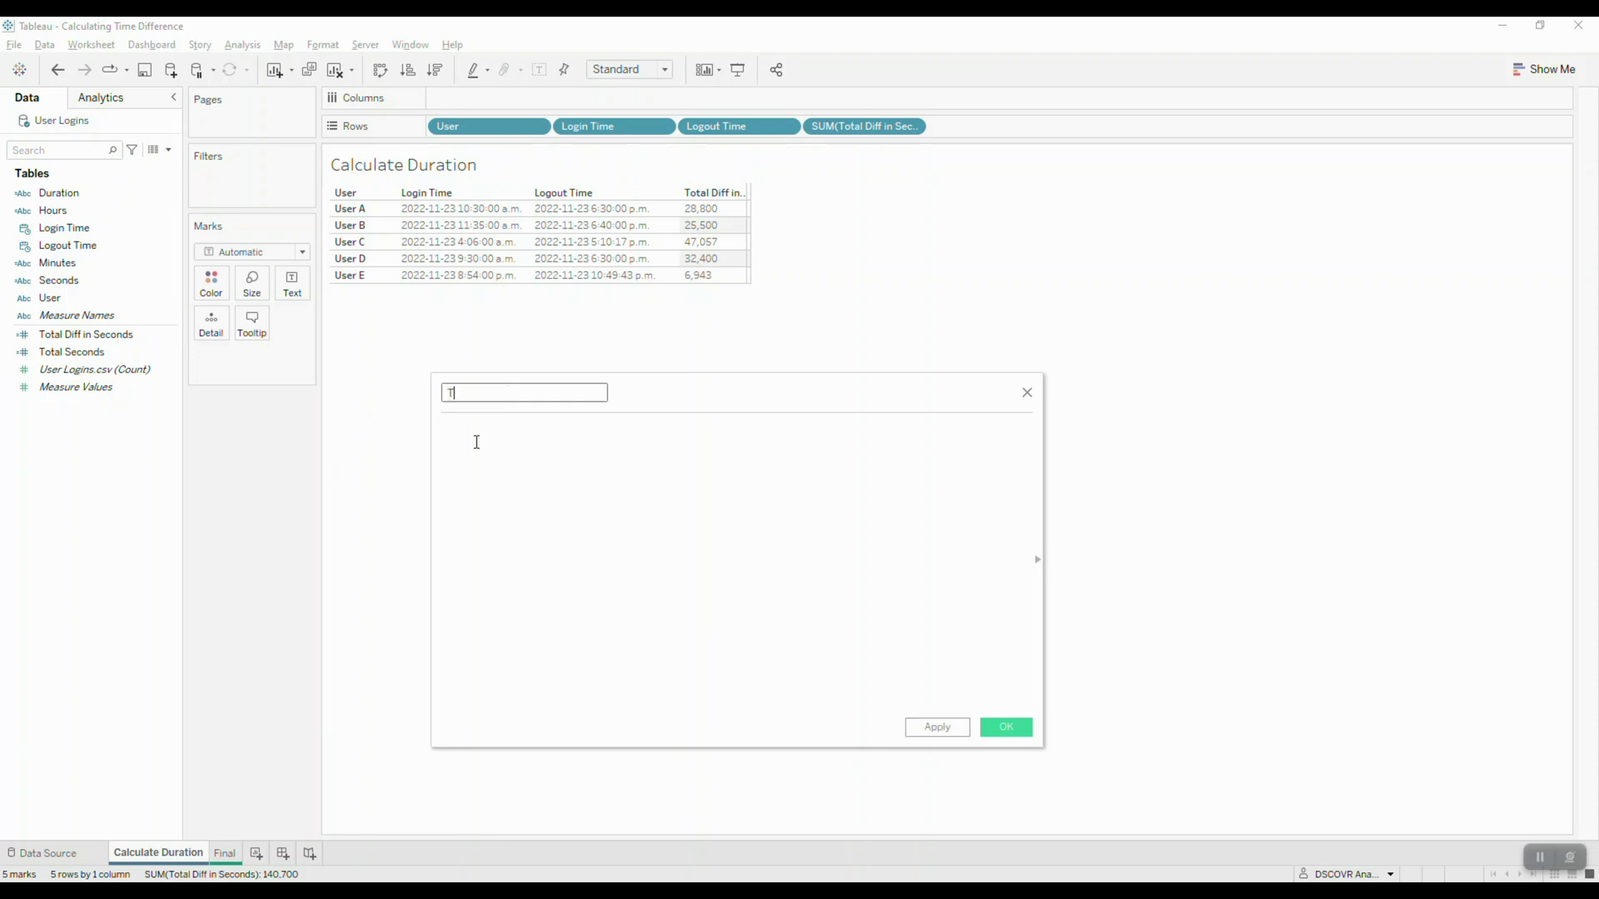
{"action": "type", "text": "otal Hour Diff"}
{"action": "left_click", "coordinate": [476, 442]}
{"action": "type", "text": "tot"}
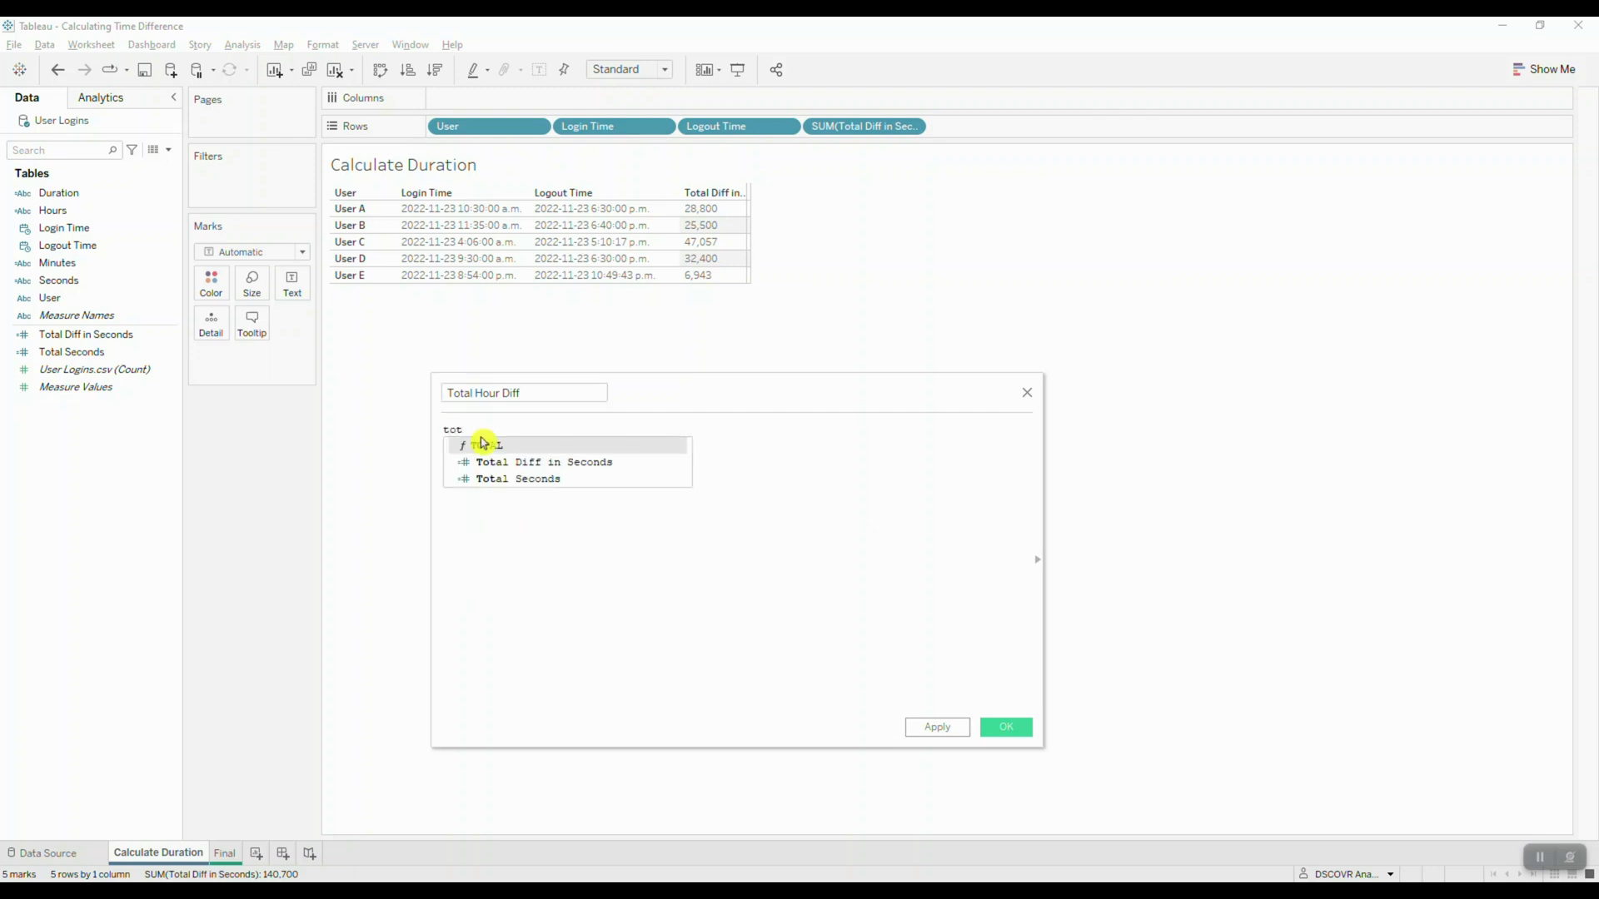
{"action": "key", "text": "Down"}
{"action": "key", "text": "Return"}
{"action": "type", "text": "/"}
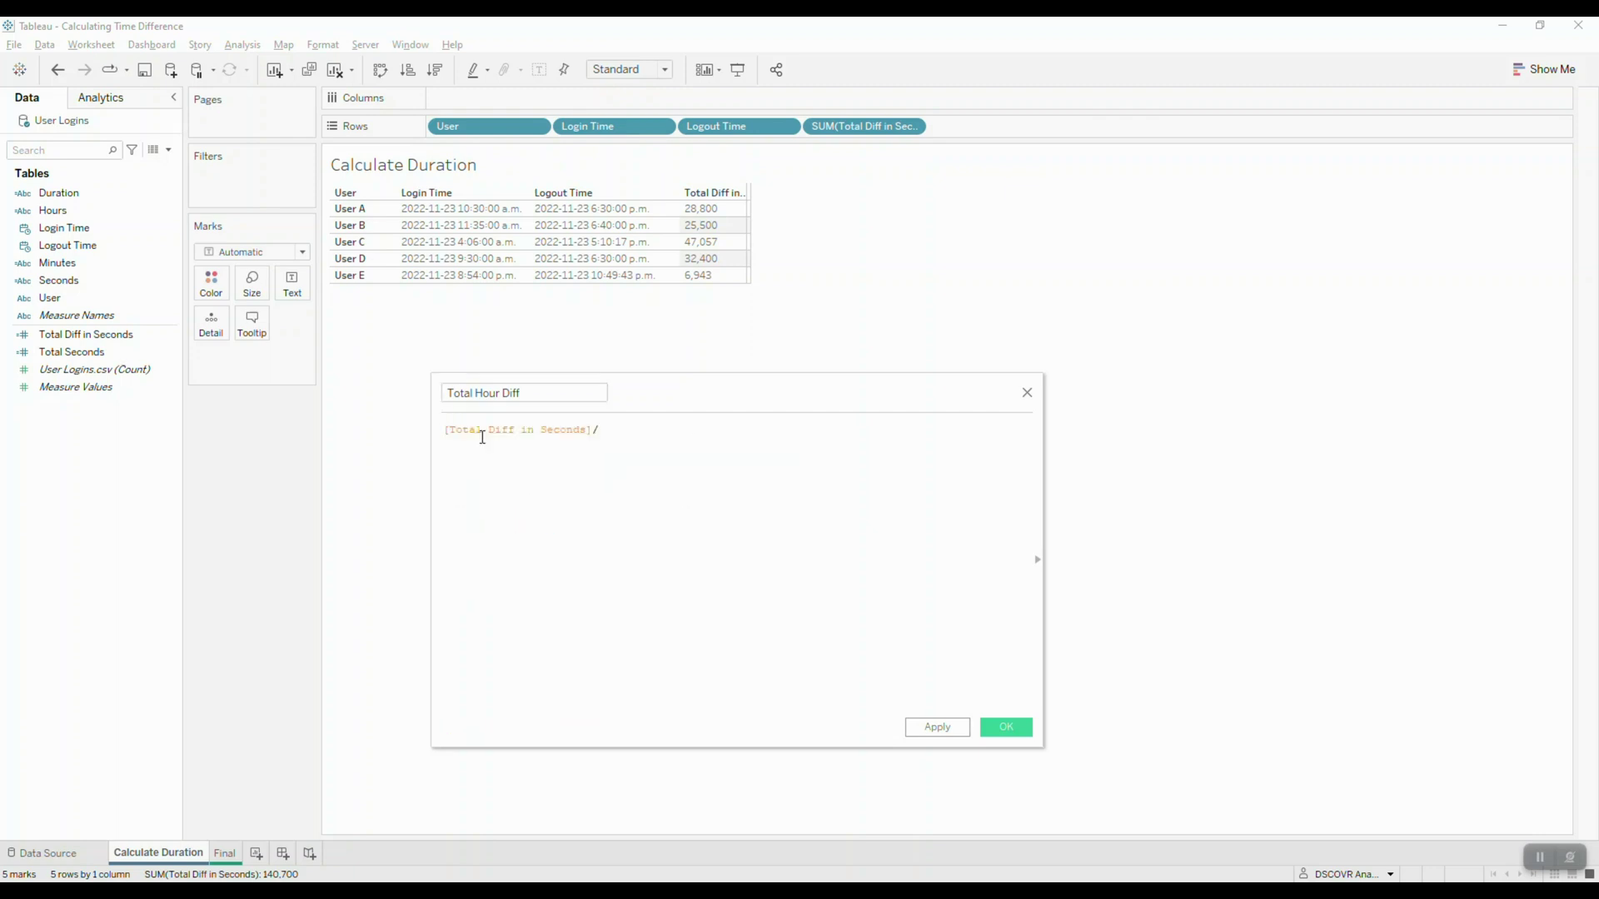
{"action": "type", "text": "3600"}
Wrap the division in FLOOR to get whole hours and save the calculation
{"action": "key", "text": "Home"}
{"action": "type", "text": "("}
{"action": "left_click", "coordinate": [686, 429]}
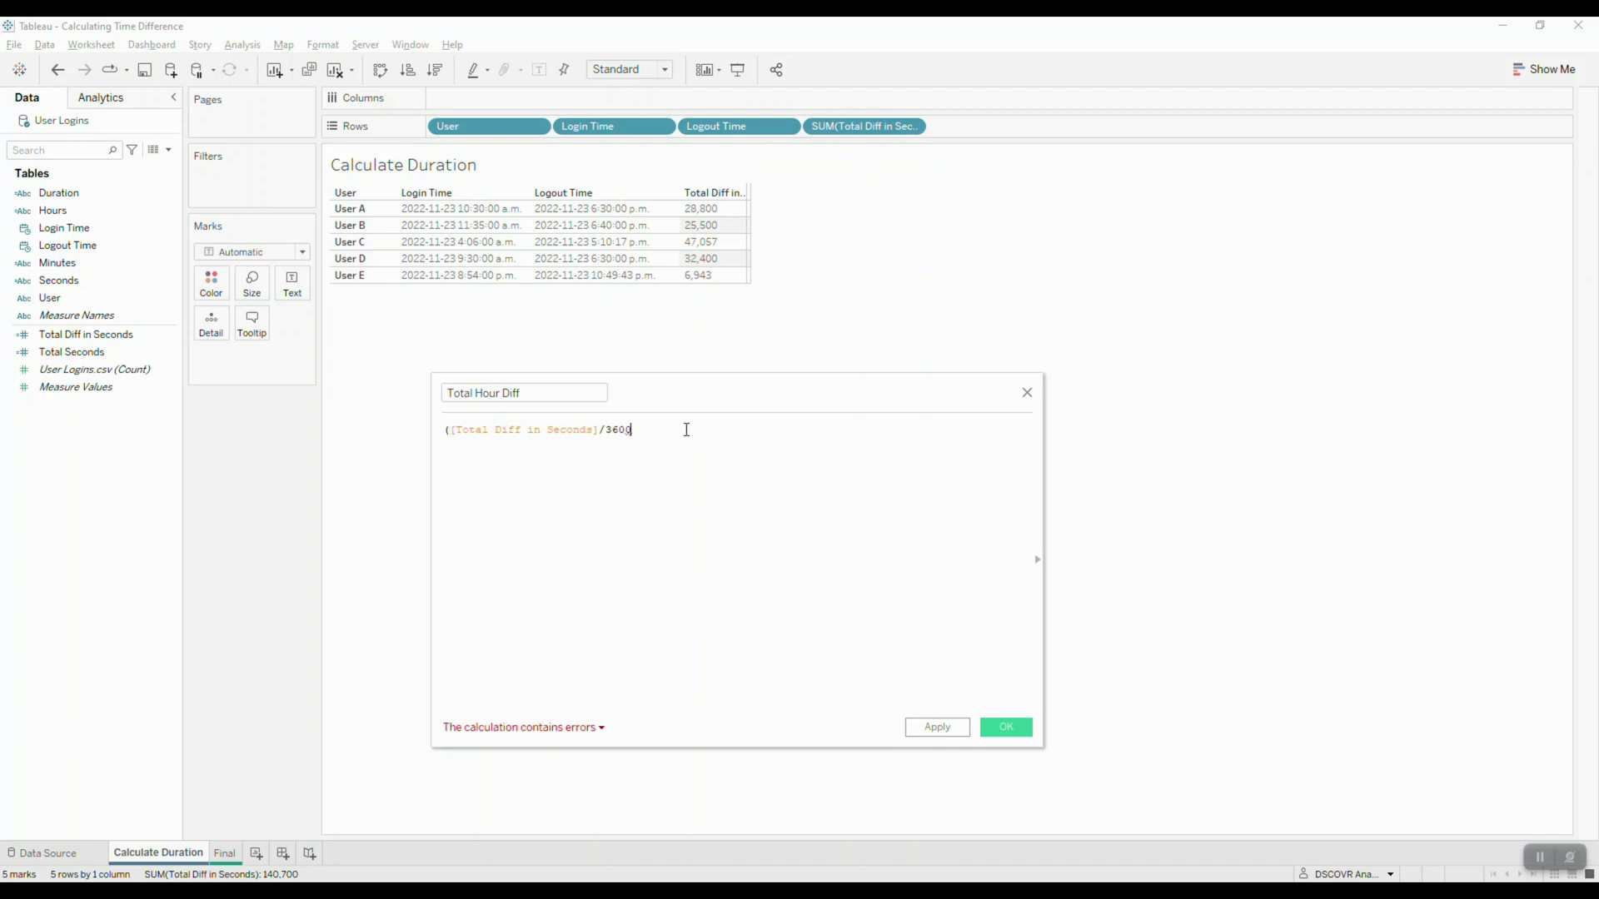
{"action": "type", "text": ")"}
{"action": "key", "text": "Home"}
{"action": "type", "text": "FLOOR"}
{"action": "key", "text": "End"}
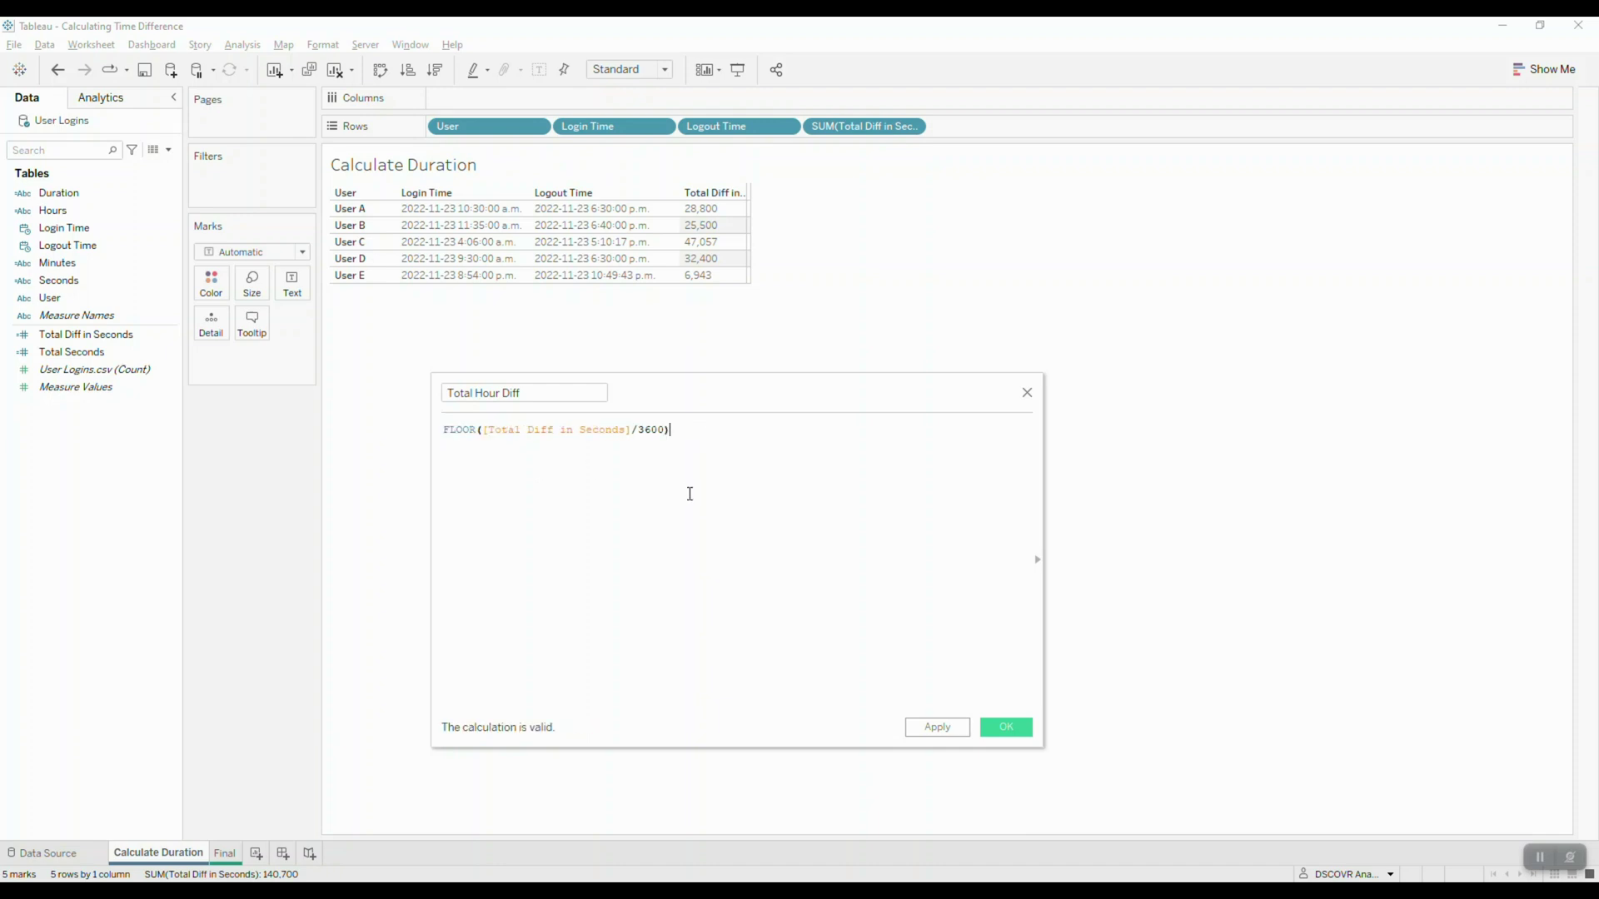
{"action": "left_click", "coordinate": [1004, 729]}
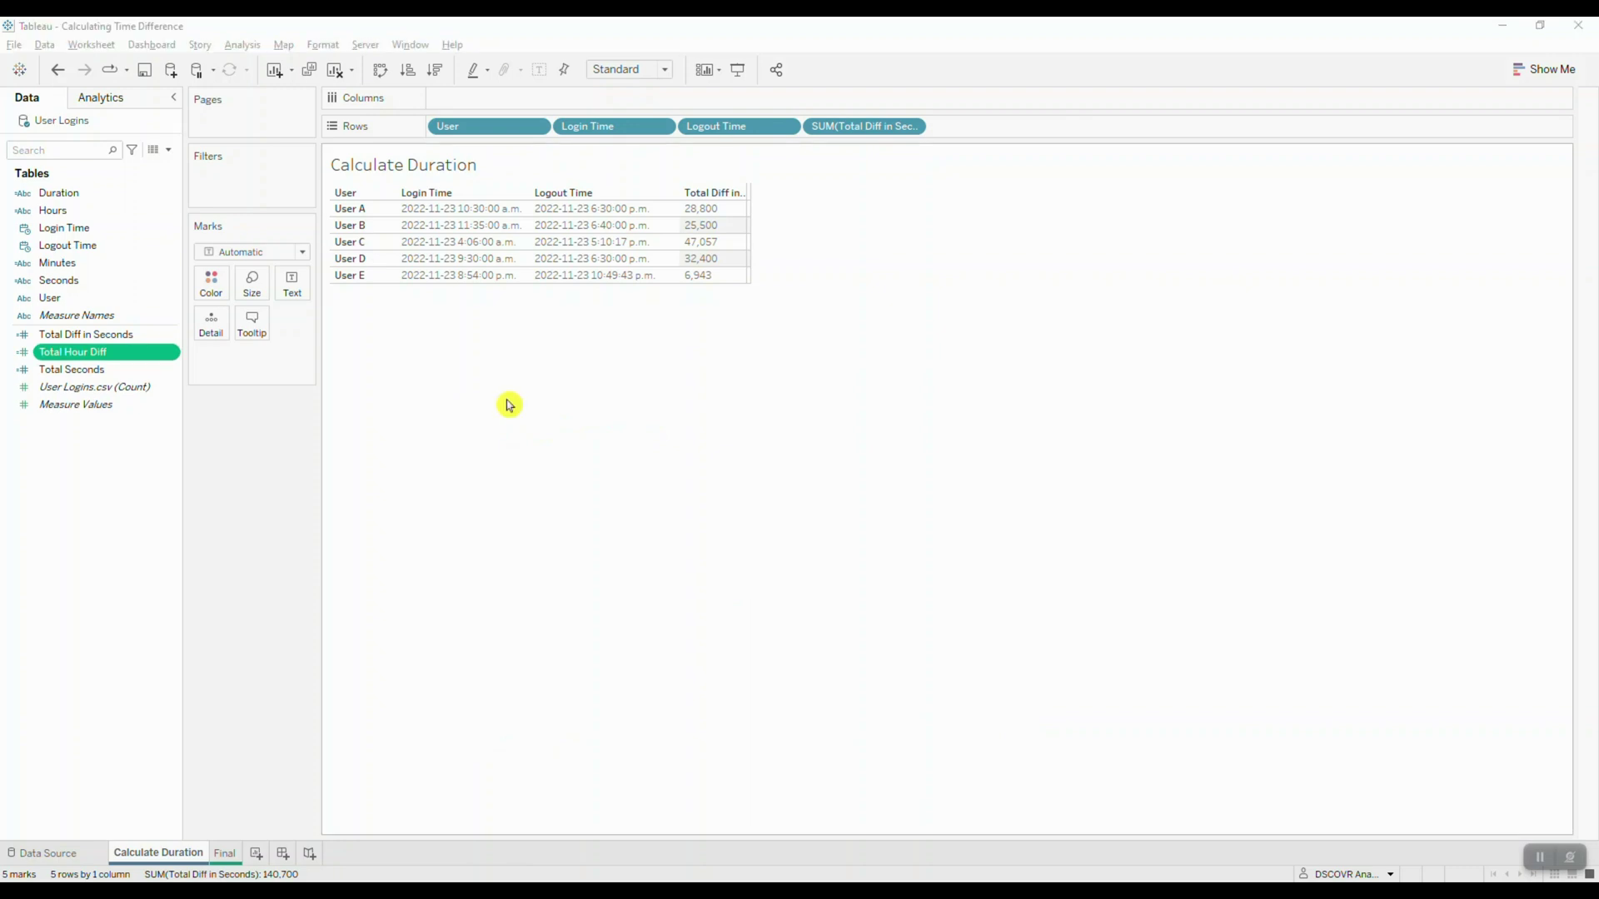
Make Total Hour Diff discrete and add it to Rows, showing 8, 7, 13, 9 and 1
{"action": "right_click", "coordinate": [172, 361]}
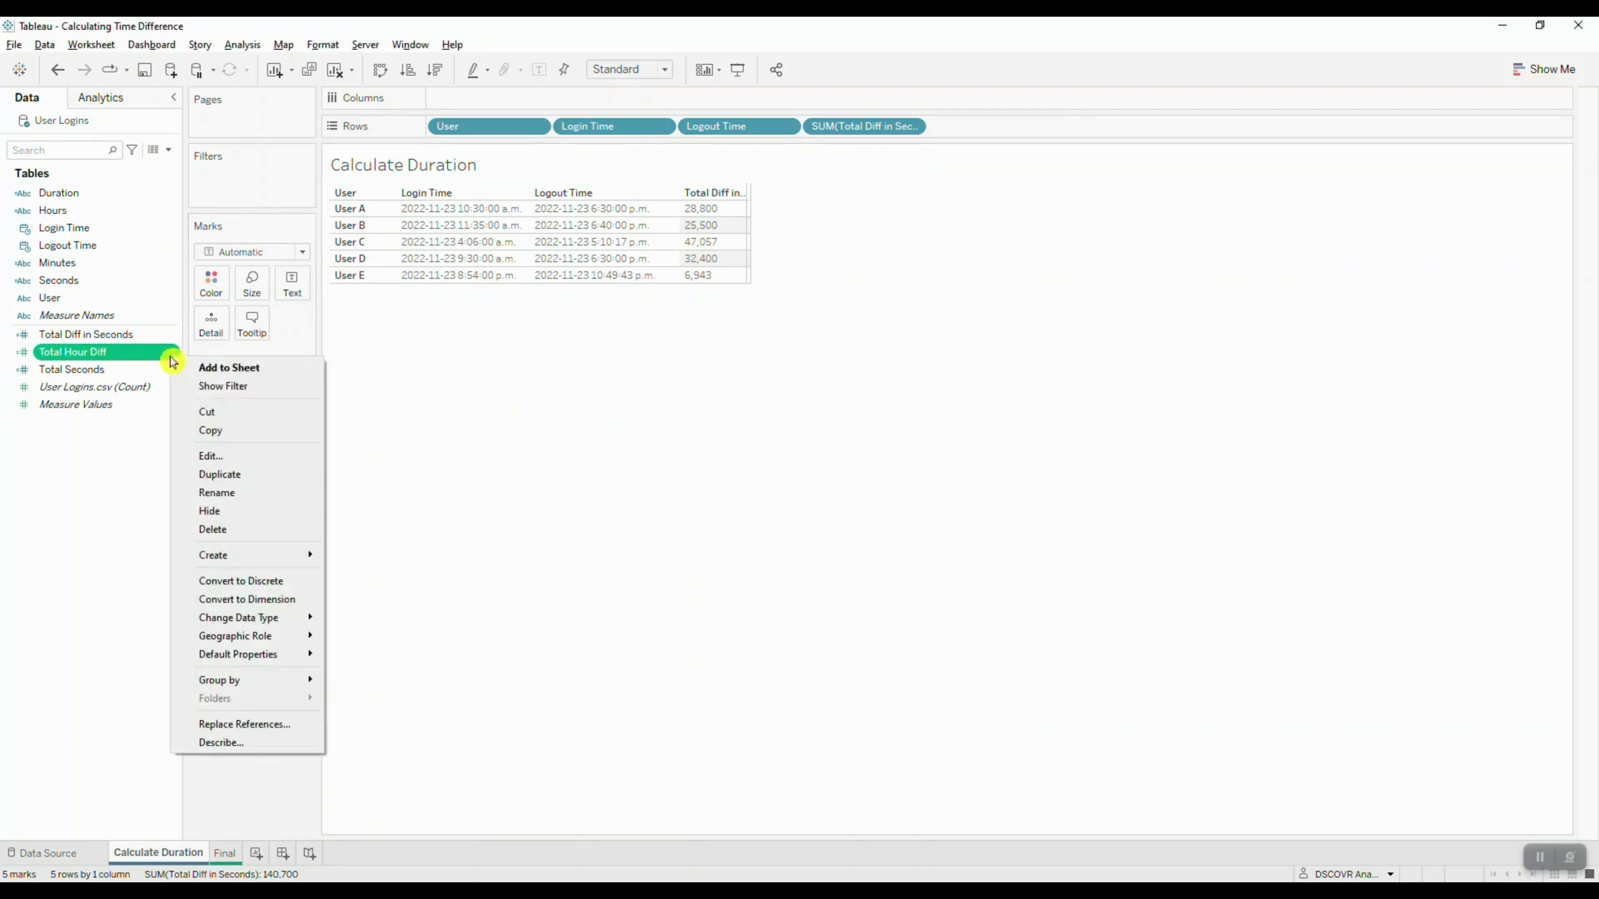
{"action": "left_click", "coordinate": [278, 580]}
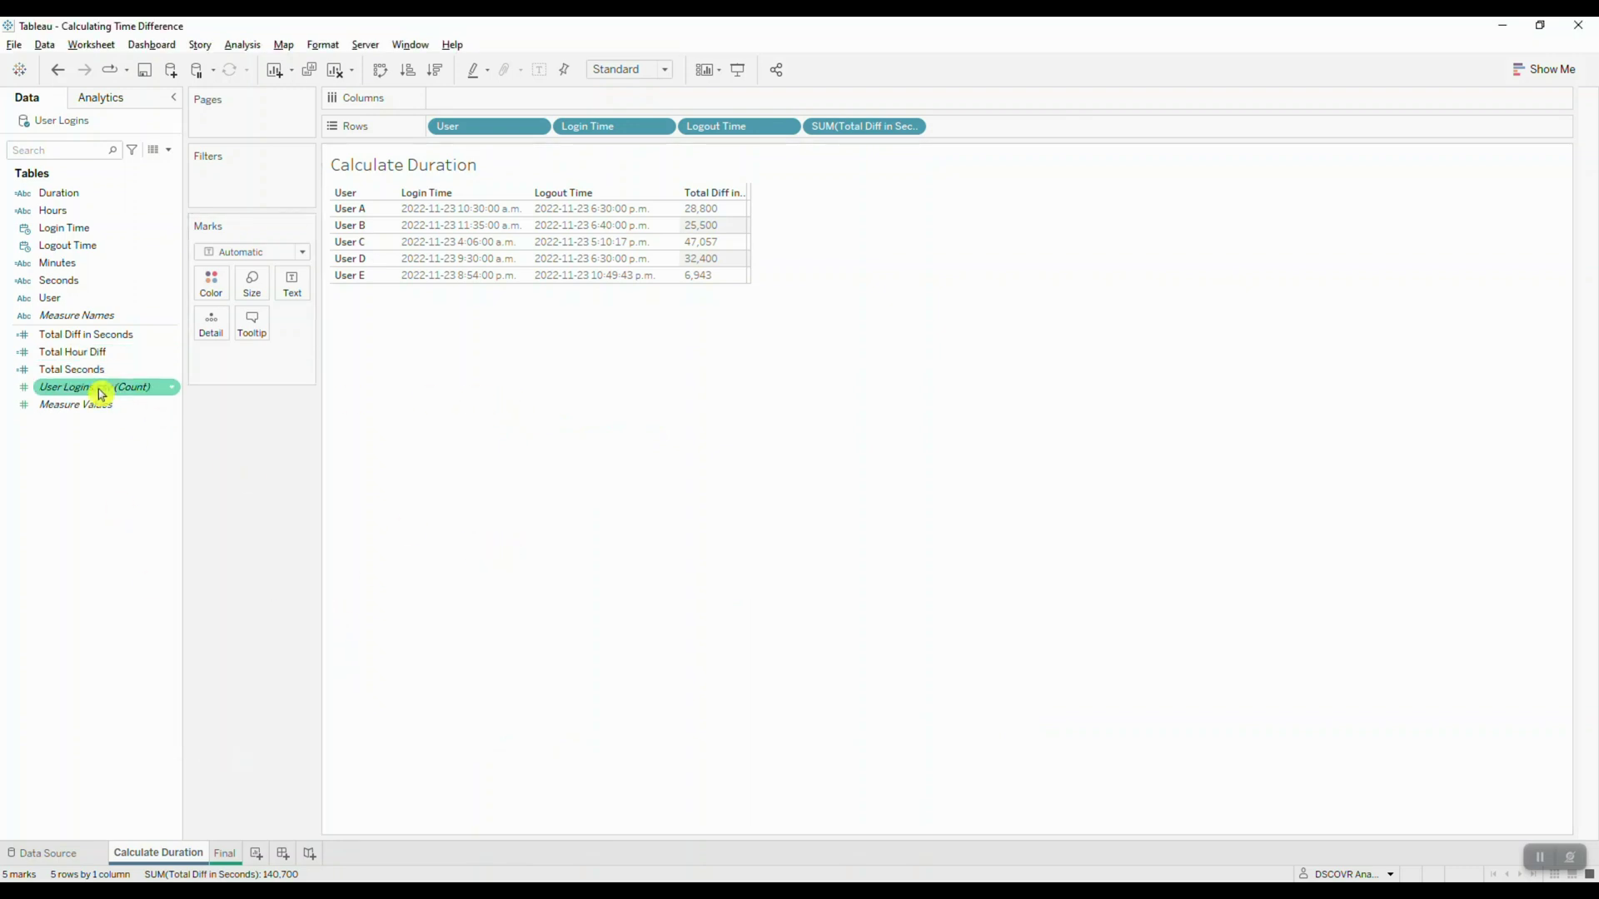
{"action": "left_click_drag", "start_coordinate": [83, 352], "coordinate": [991, 139]}
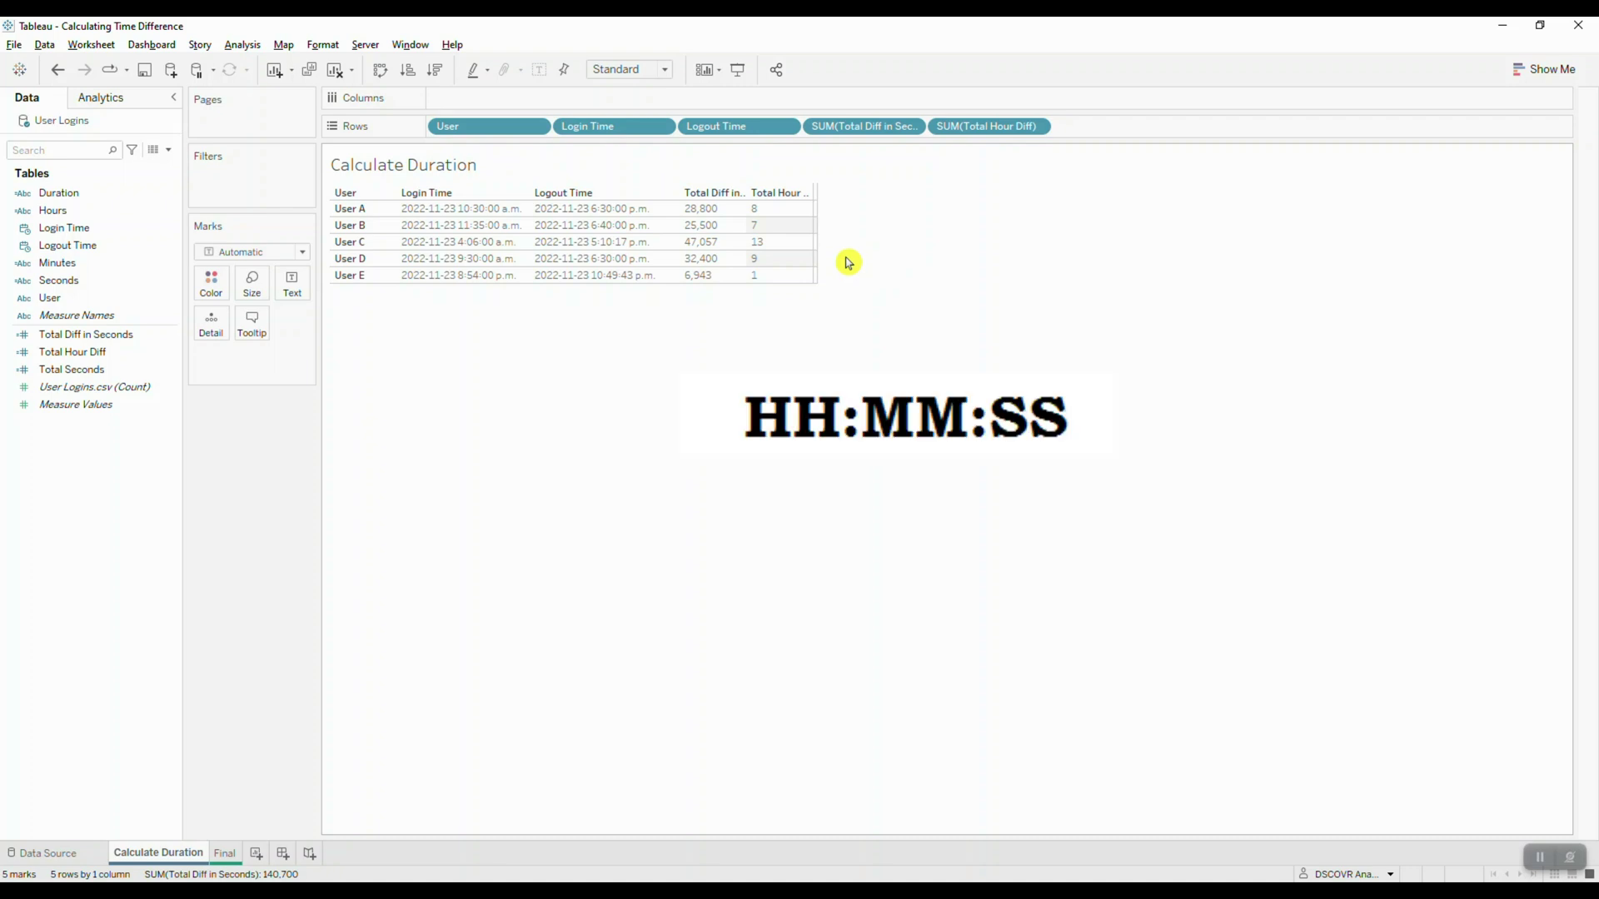
{"action": "left_click", "coordinate": [803, 208]}
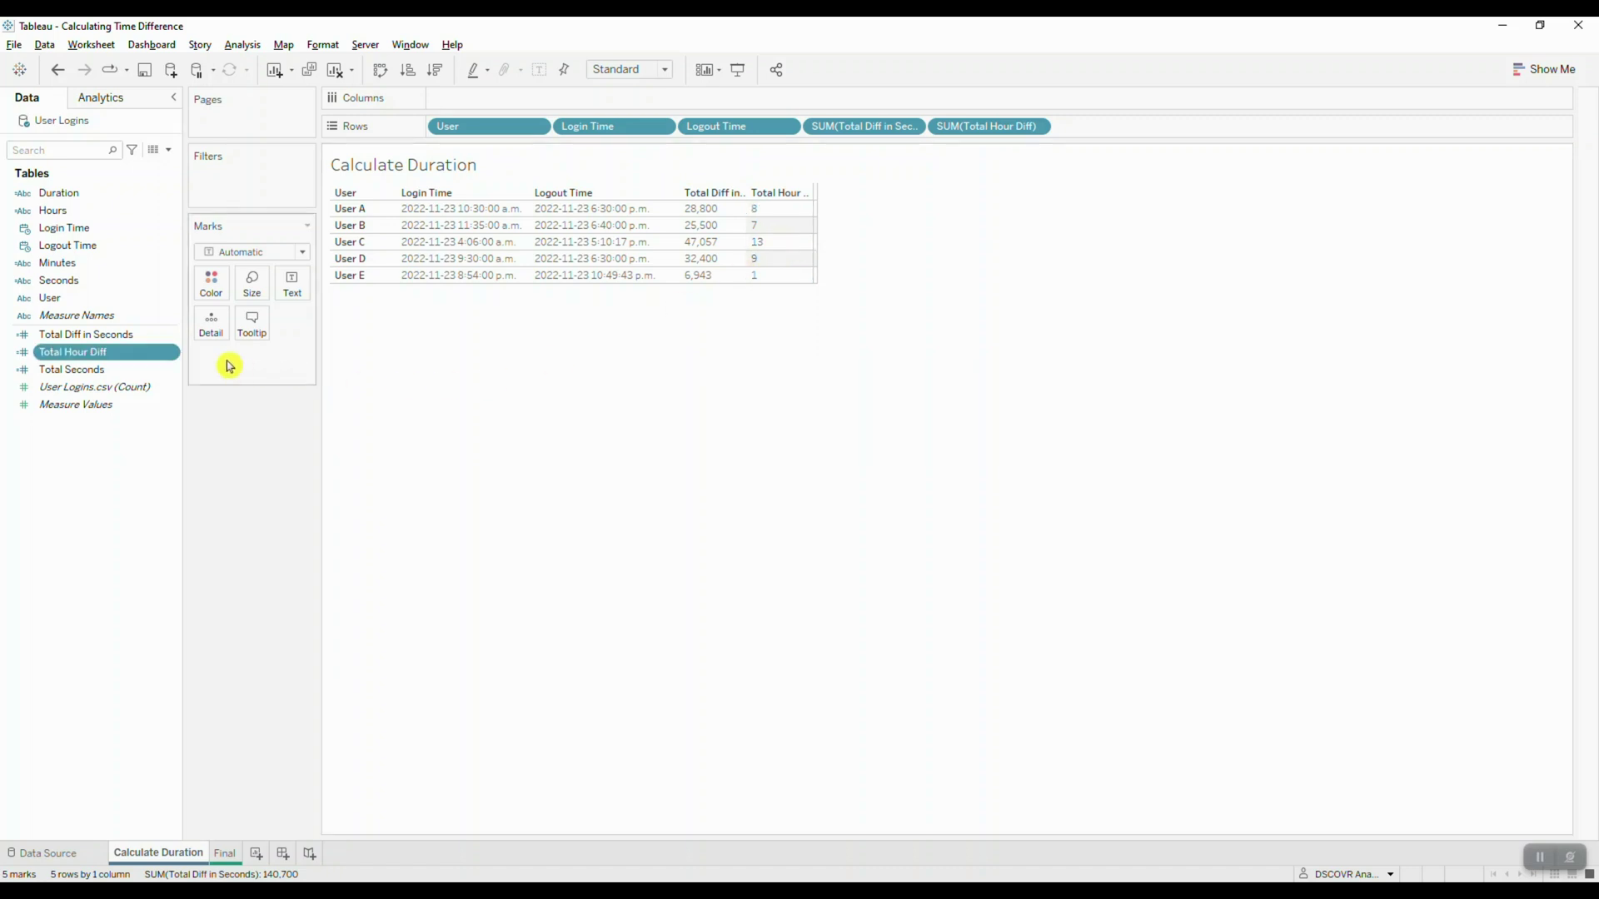
{"action": "left_click", "coordinate": [174, 359]}
Change Total Hour Diff to RIGHT("0" + STR(FLOOR([Total Diff in Seconds]/3600)),2)
{"action": "right_click", "coordinate": [174, 361]}
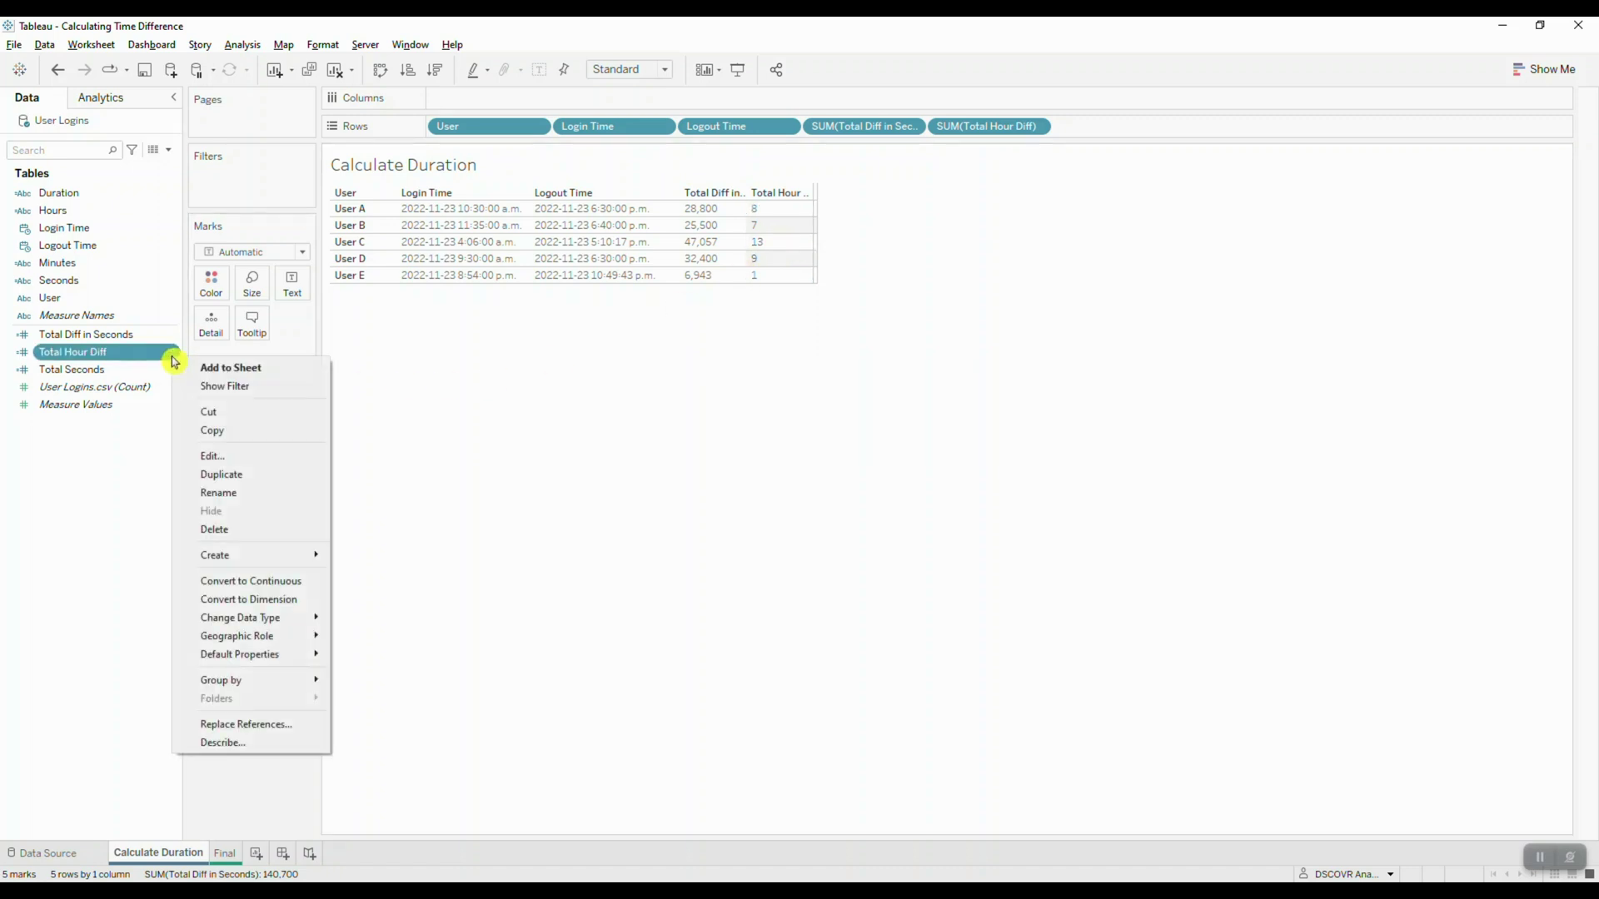
{"action": "left_click", "coordinate": [235, 463]}
{"action": "left_click", "coordinate": [444, 430]}
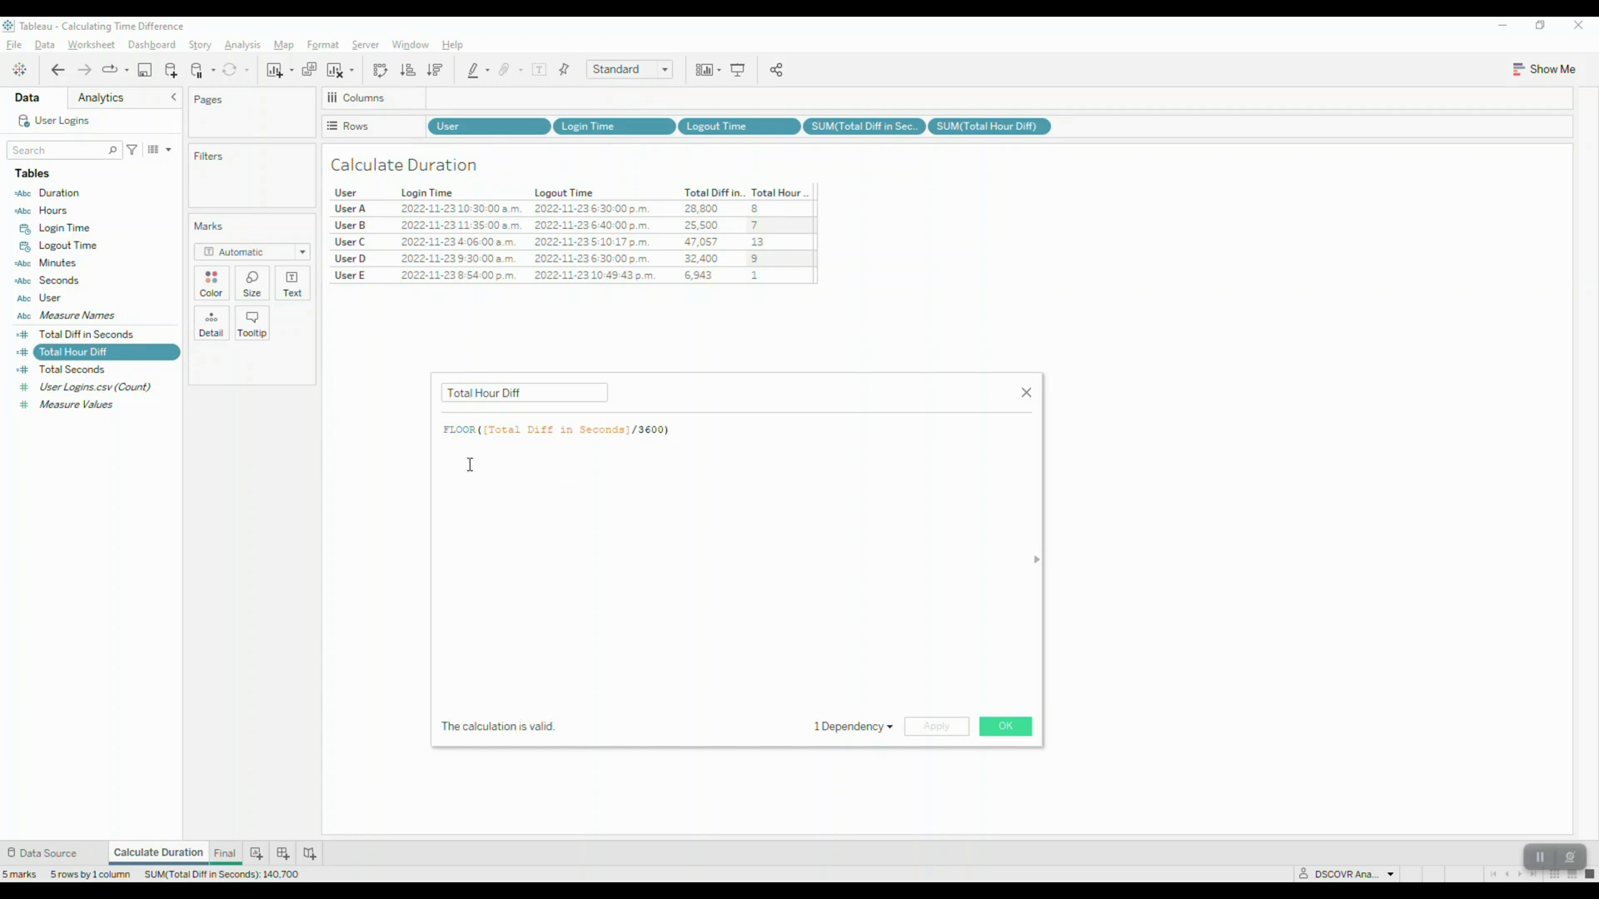
{"action": "type", "text": "("}
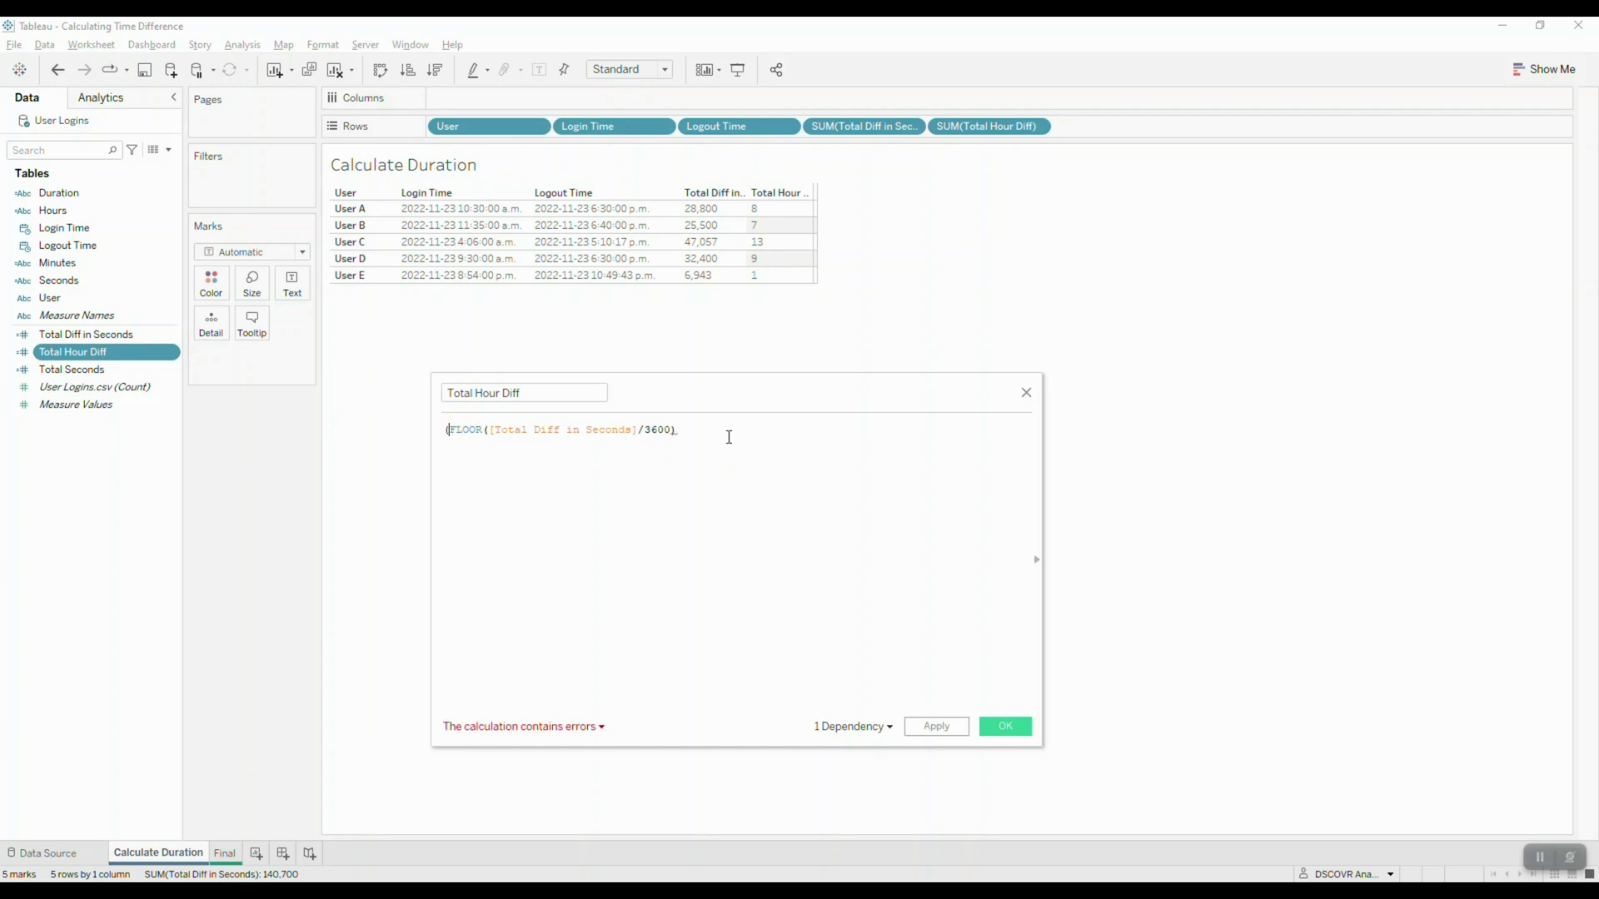
{"action": "left_click", "coordinate": [729, 437]}
{"action": "type", "text": ")"}
{"action": "type", "text": "str"}
{"action": "key", "text": "Return"}
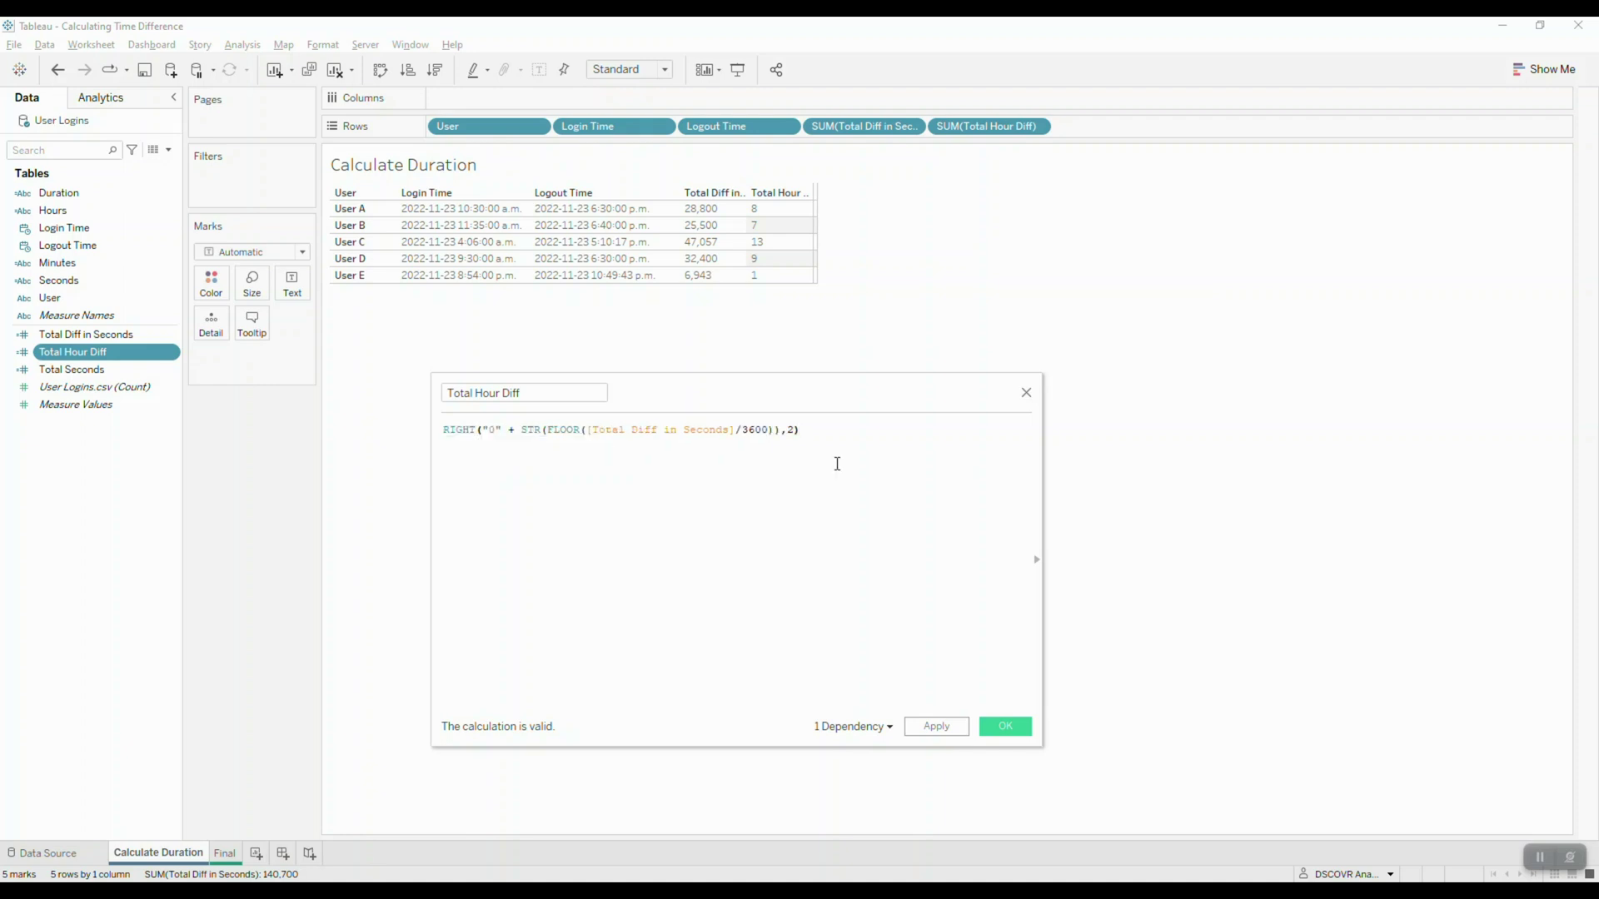
{"action": "left_click", "coordinate": [1004, 731]}
{"action": "left_click", "coordinate": [87, 301]}
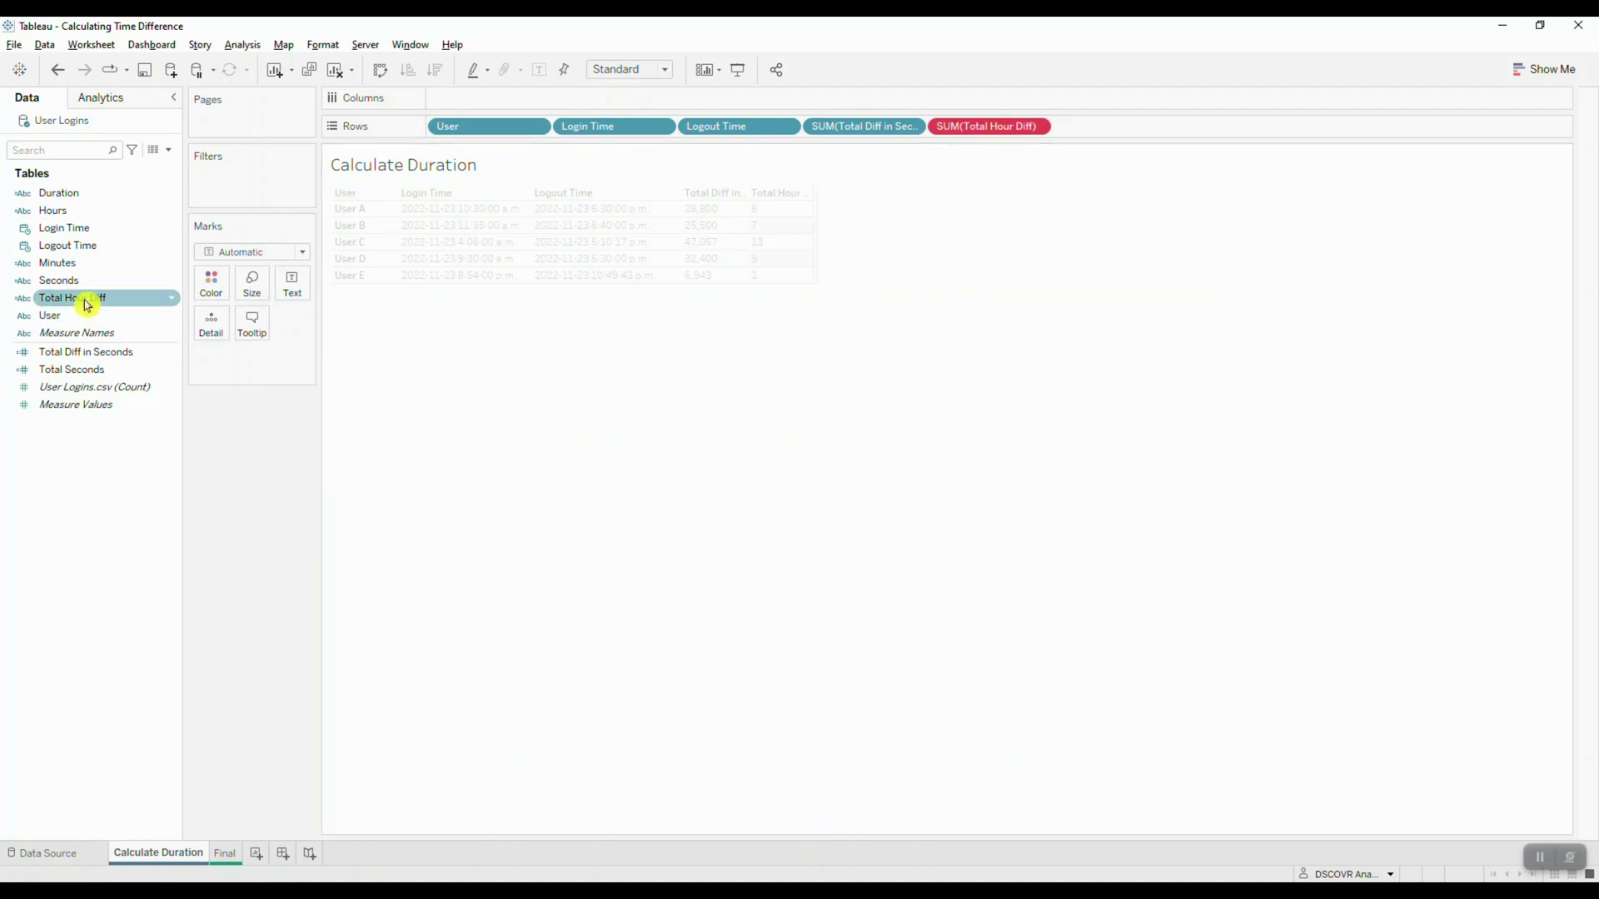
Replace the broken hour pill in Rows with updated Total Hour Diff, showing 08, 07, 13, 09, 01
{"action": "left_click_drag", "start_coordinate": [87, 301], "coordinate": [974, 121]}
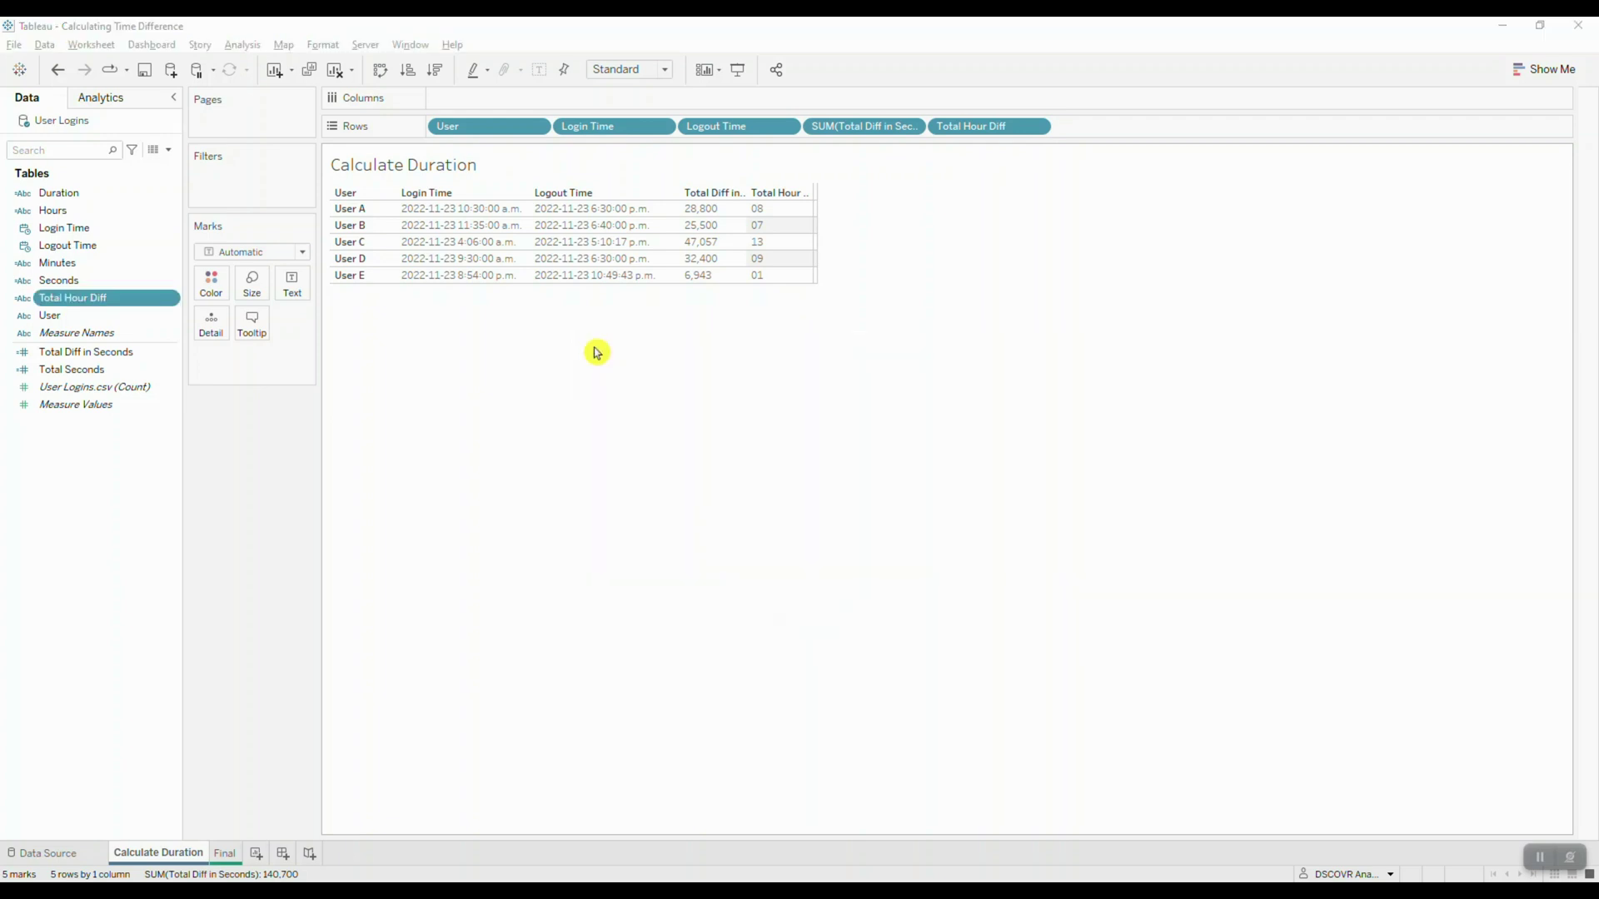
Duplicate Total Hour Diff and rename the copy to 'Total Minute Diff'
{"action": "right_click", "coordinate": [163, 300]}
{"action": "key", "text": "d"}
{"action": "right_click", "coordinate": [176, 322]}
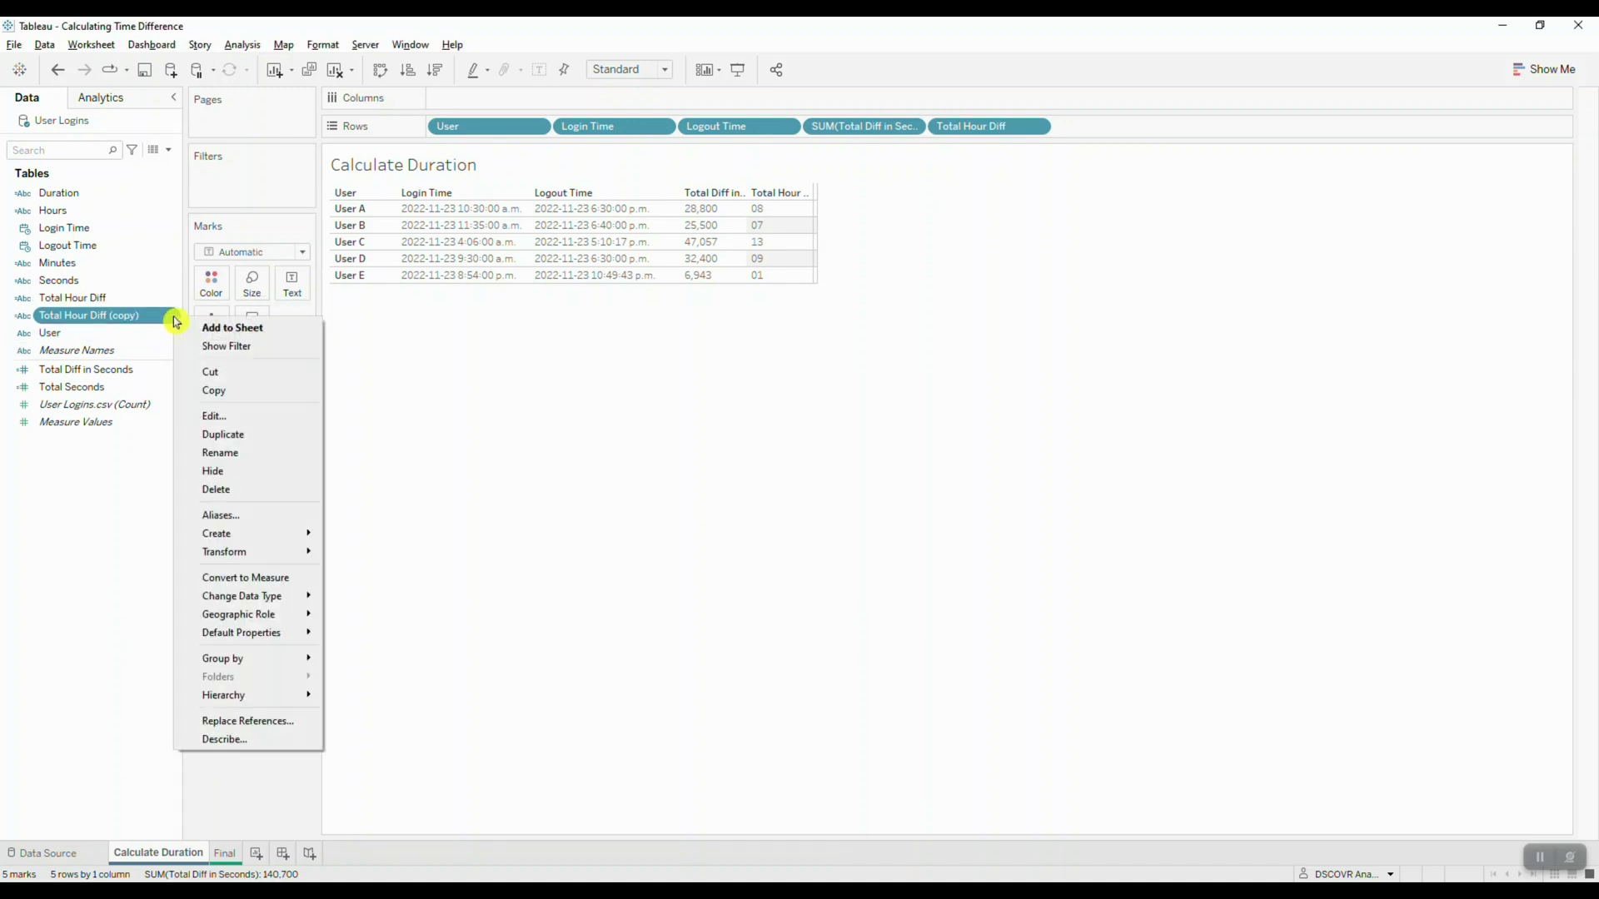
{"action": "left_click", "coordinate": [225, 417]}
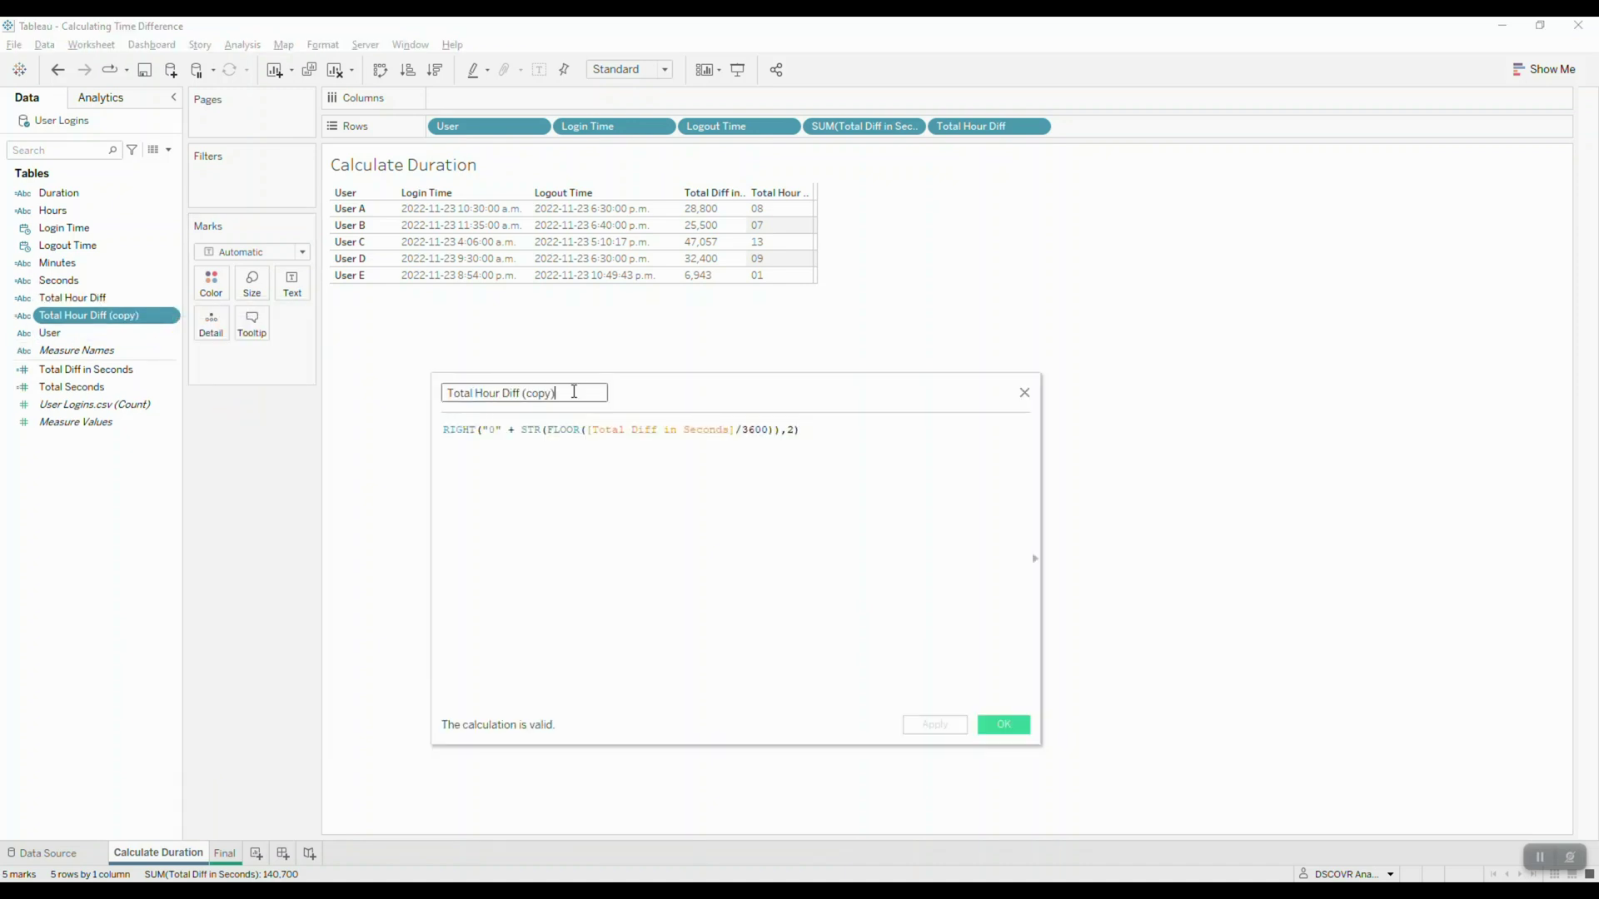
{"action": "left_click_drag", "start_coordinate": [517, 387], "coordinate": [475, 383]}
{"action": "type", "text": "Minute Diff"}
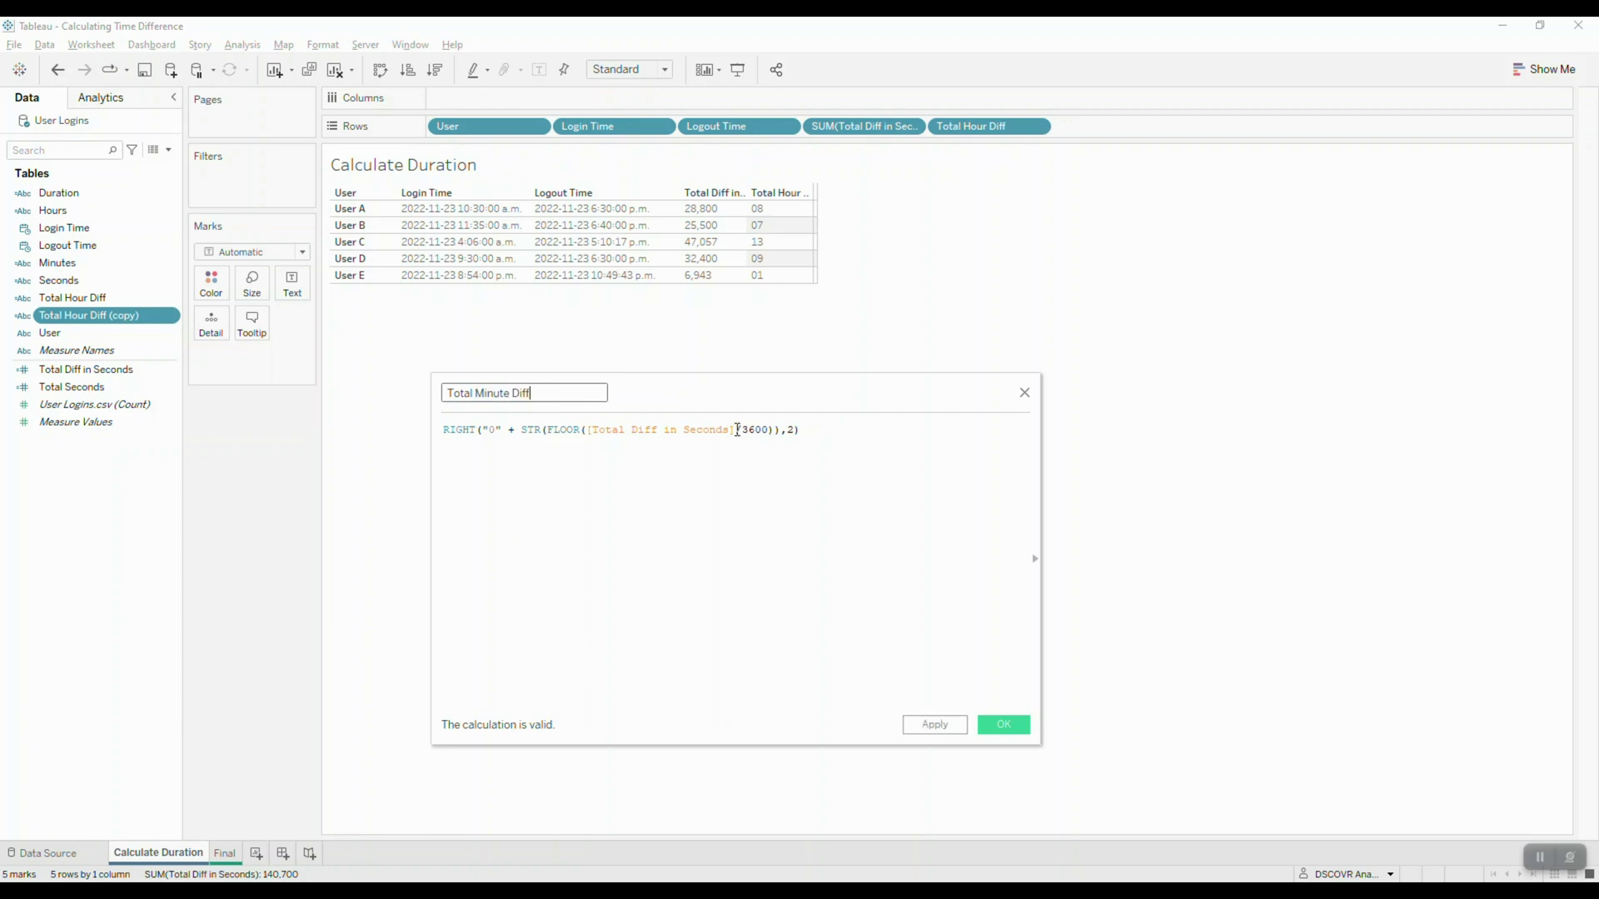
Change /3600 to %3600/60 and add Total Minute Diff to Rows, showing 00, 05, 04, 00, 55
{"action": "left_click_drag", "start_coordinate": [735, 430], "coordinate": [769, 429]}
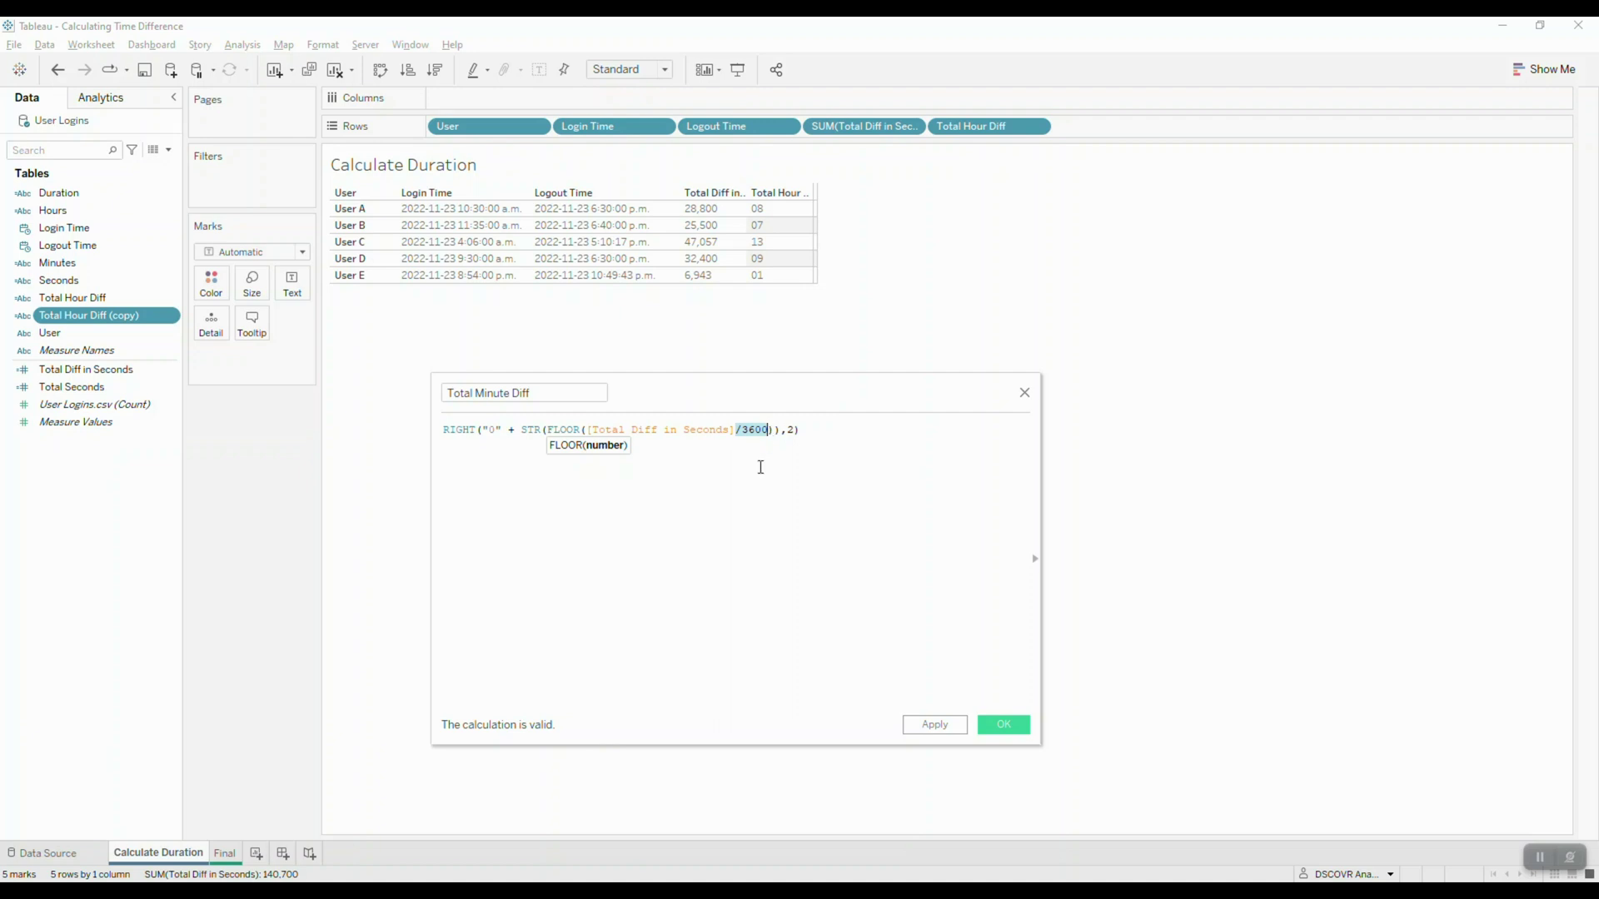
{"action": "left_click", "coordinate": [742, 430]}
{"action": "key", "text": "BackSpace"}
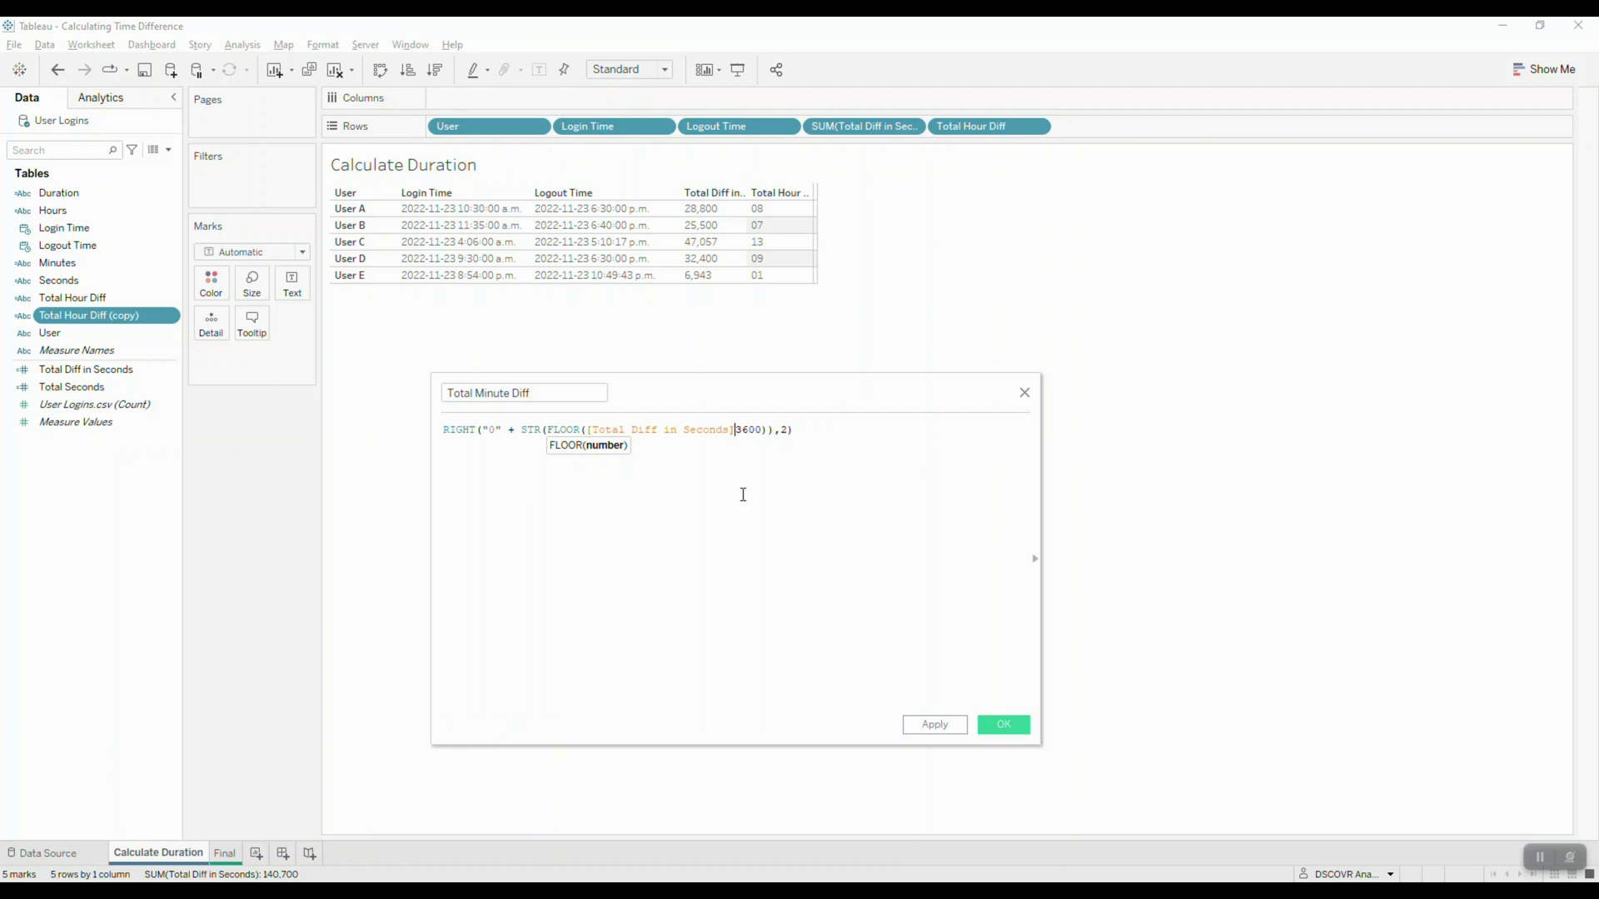
{"action": "type", "text": "%"}
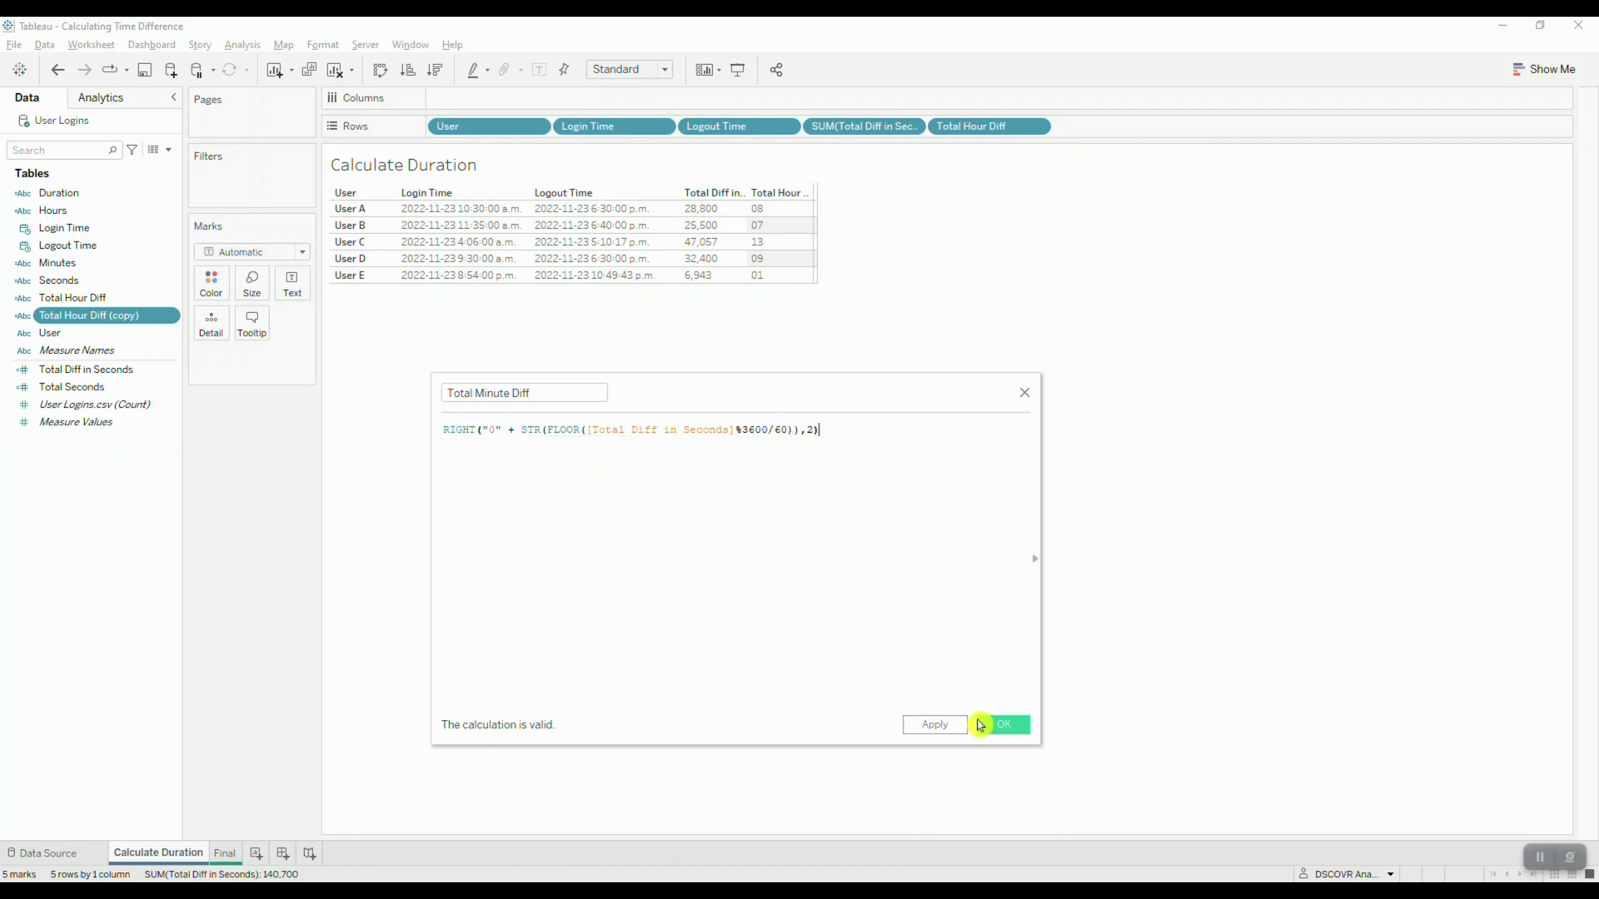
{"action": "left_click", "coordinate": [996, 727]}
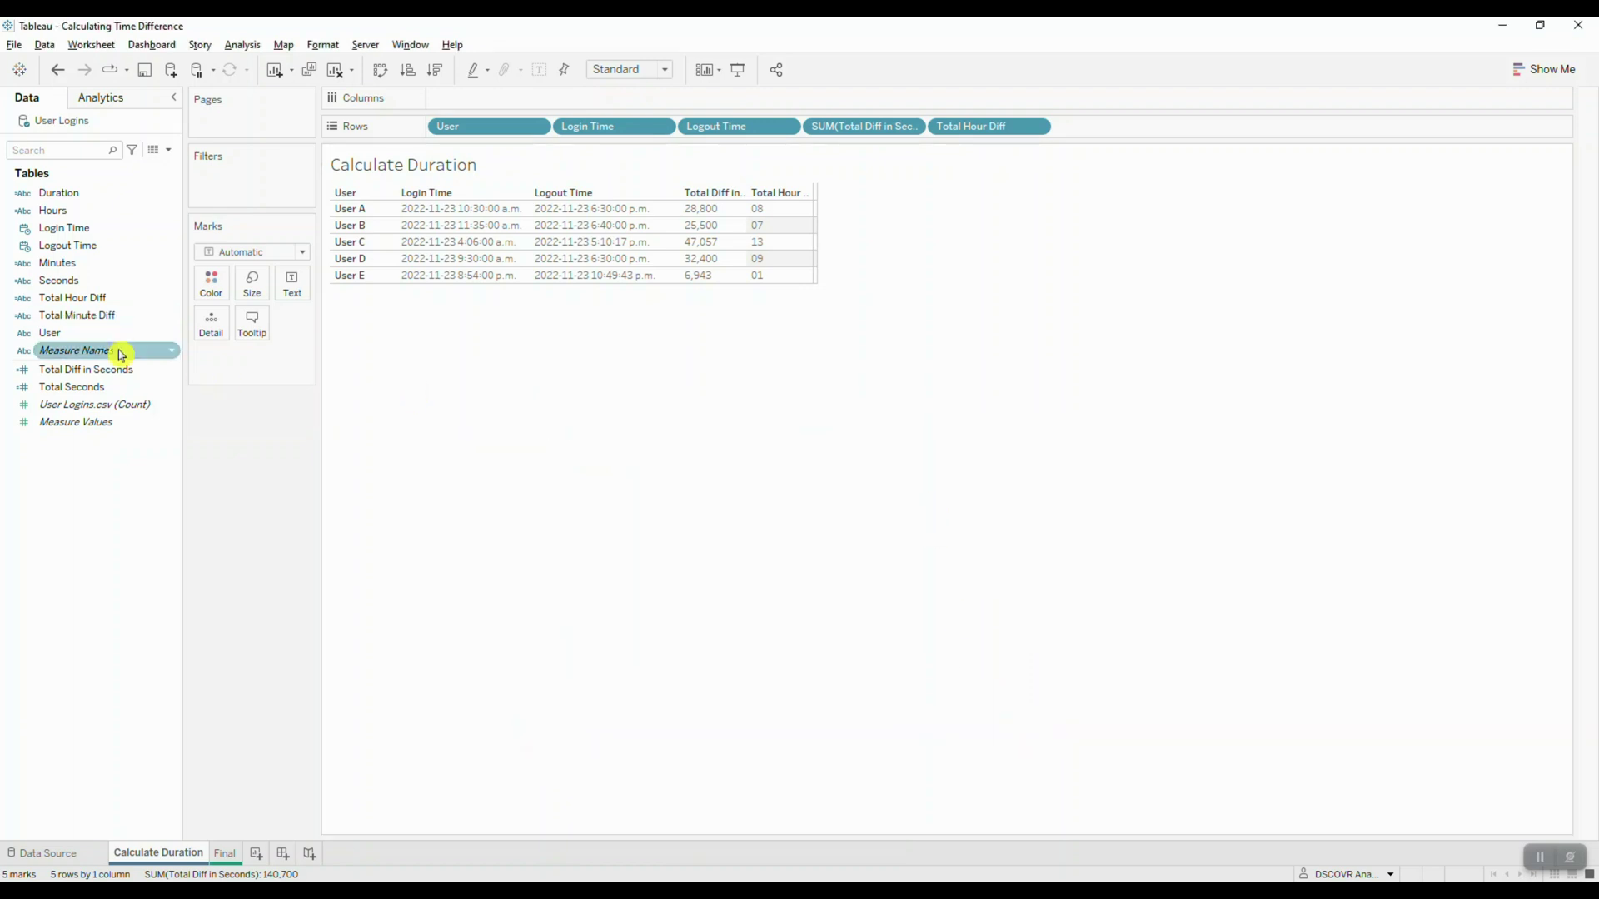
{"action": "left_click_drag", "start_coordinate": [79, 315], "coordinate": [1125, 141]}
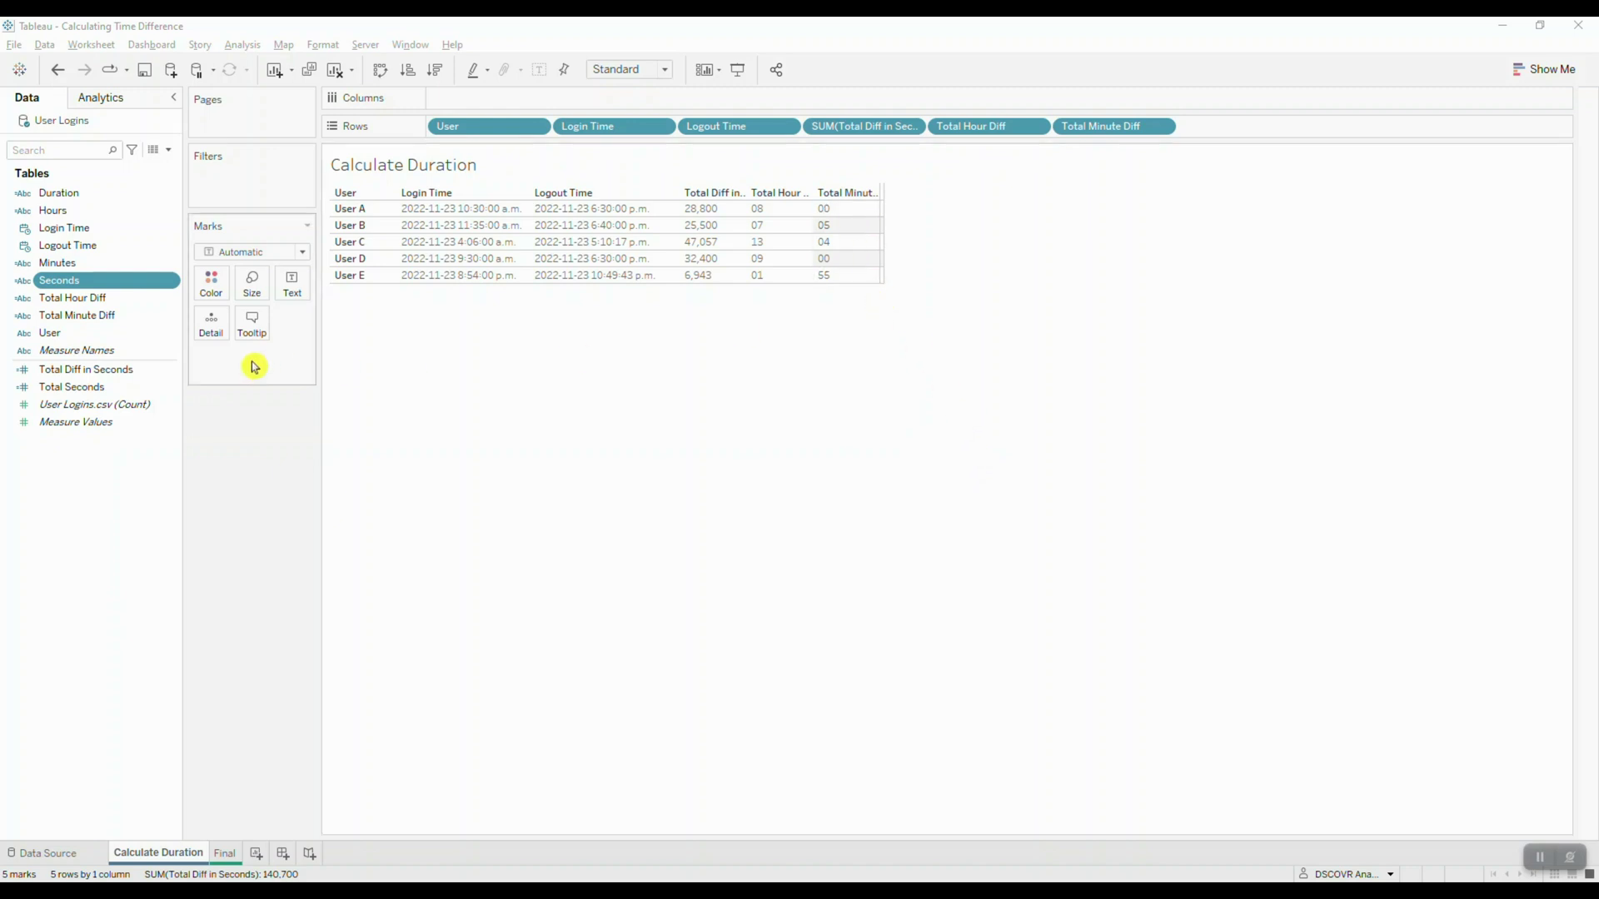
Duplicate Total Minute Diff and change its formula from %3600/60 to %60
{"action": "right_click", "coordinate": [167, 320]}
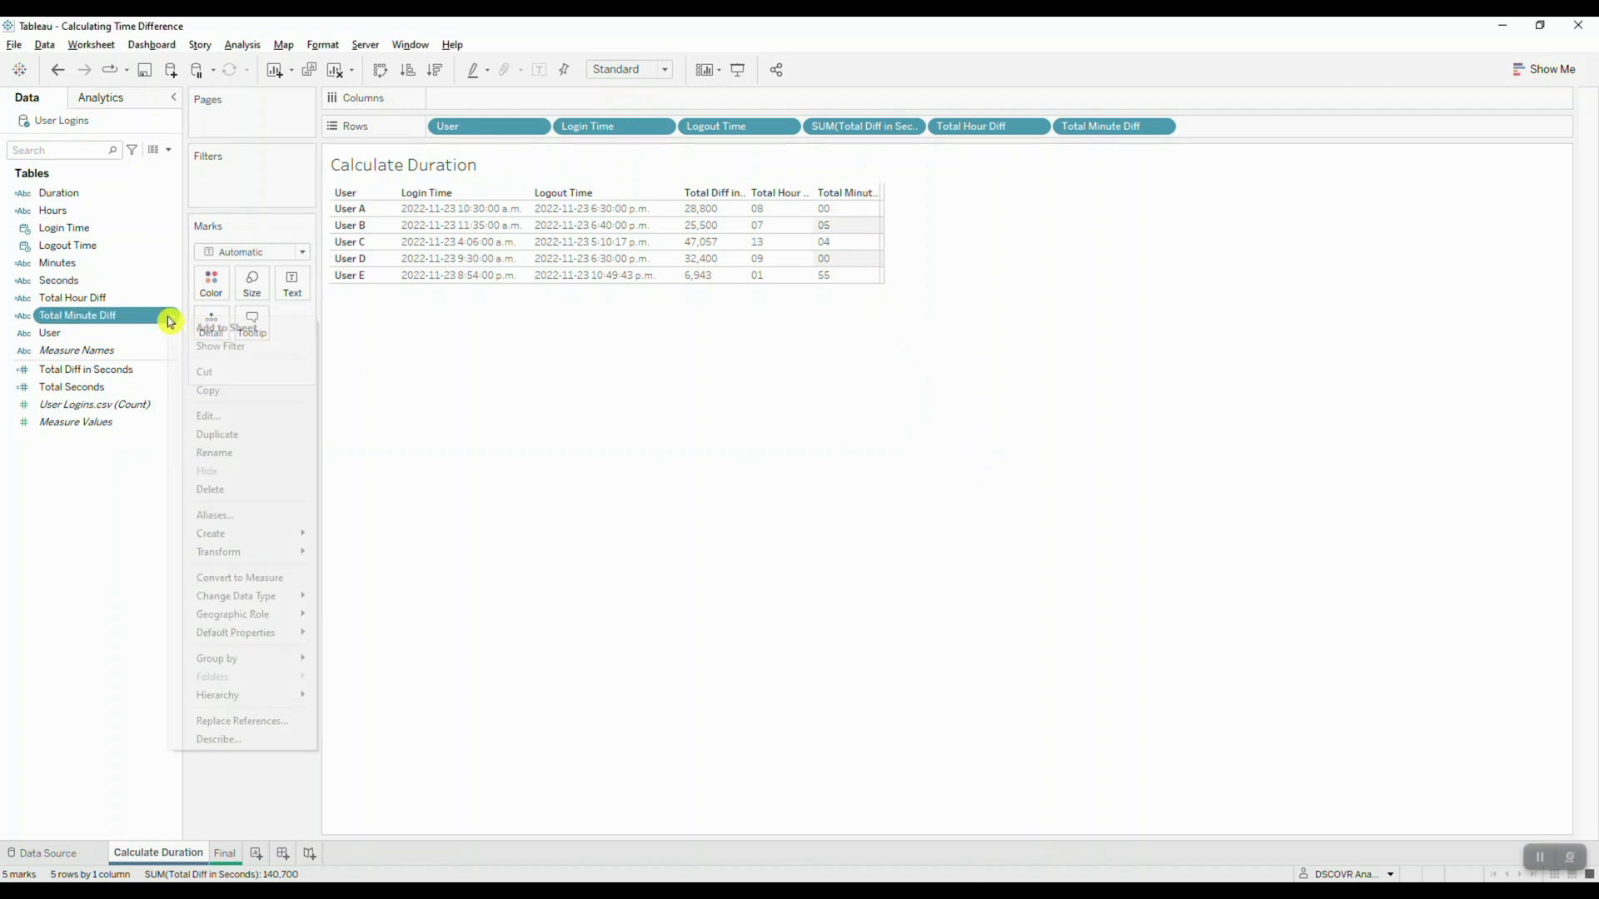
{"action": "left_click", "coordinate": [260, 433]}
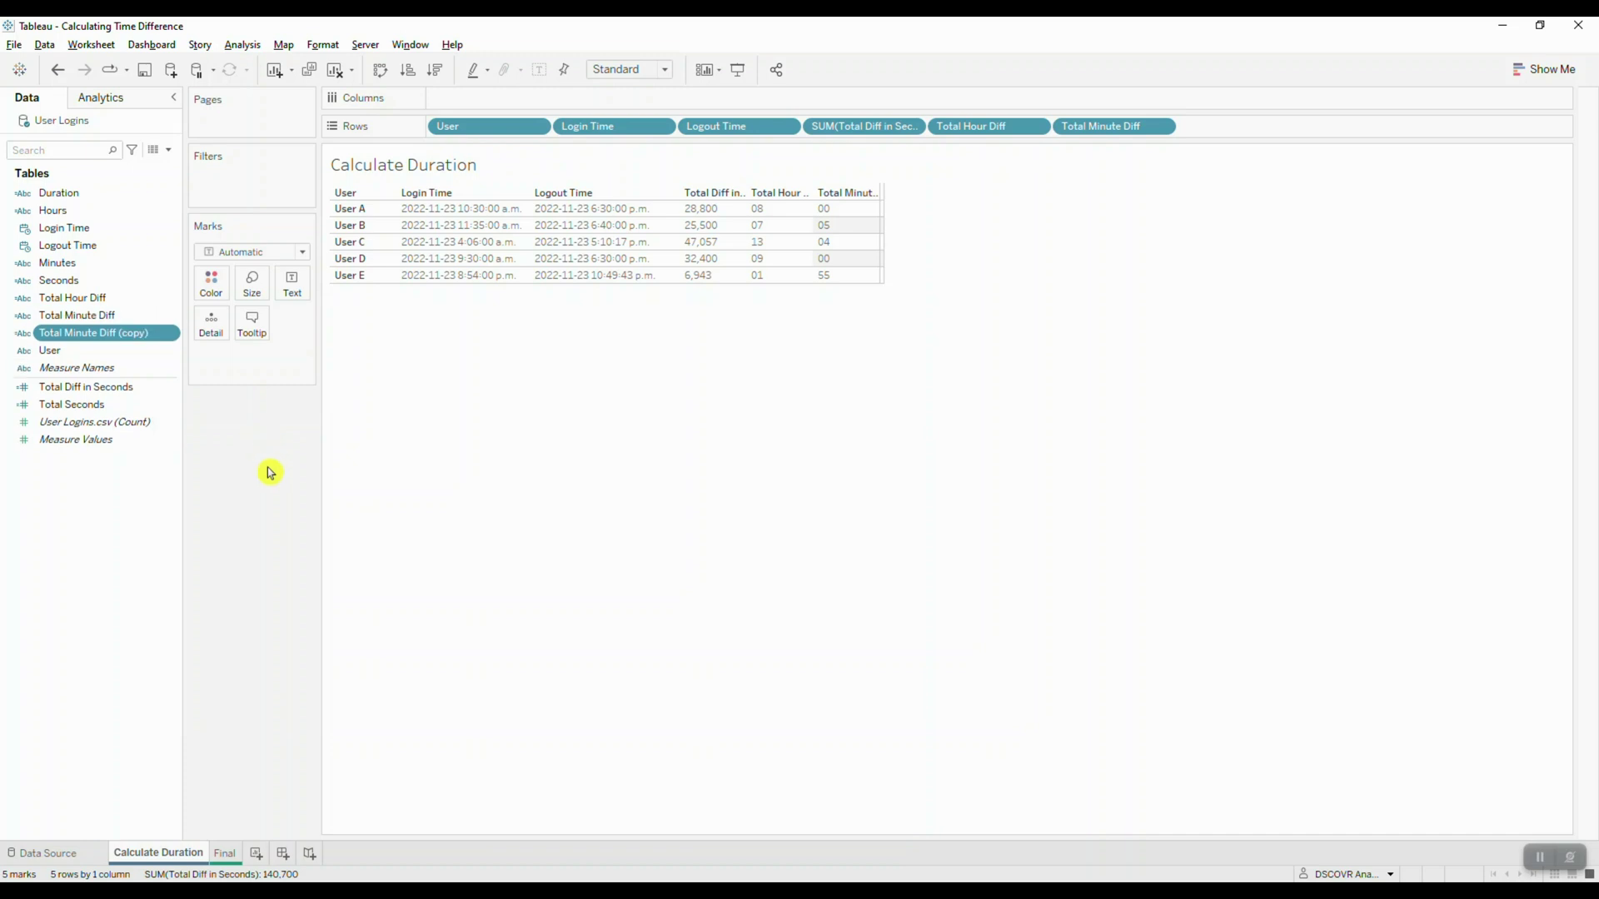
{"action": "right_click", "coordinate": [172, 334]}
{"action": "left_click", "coordinate": [238, 432]}
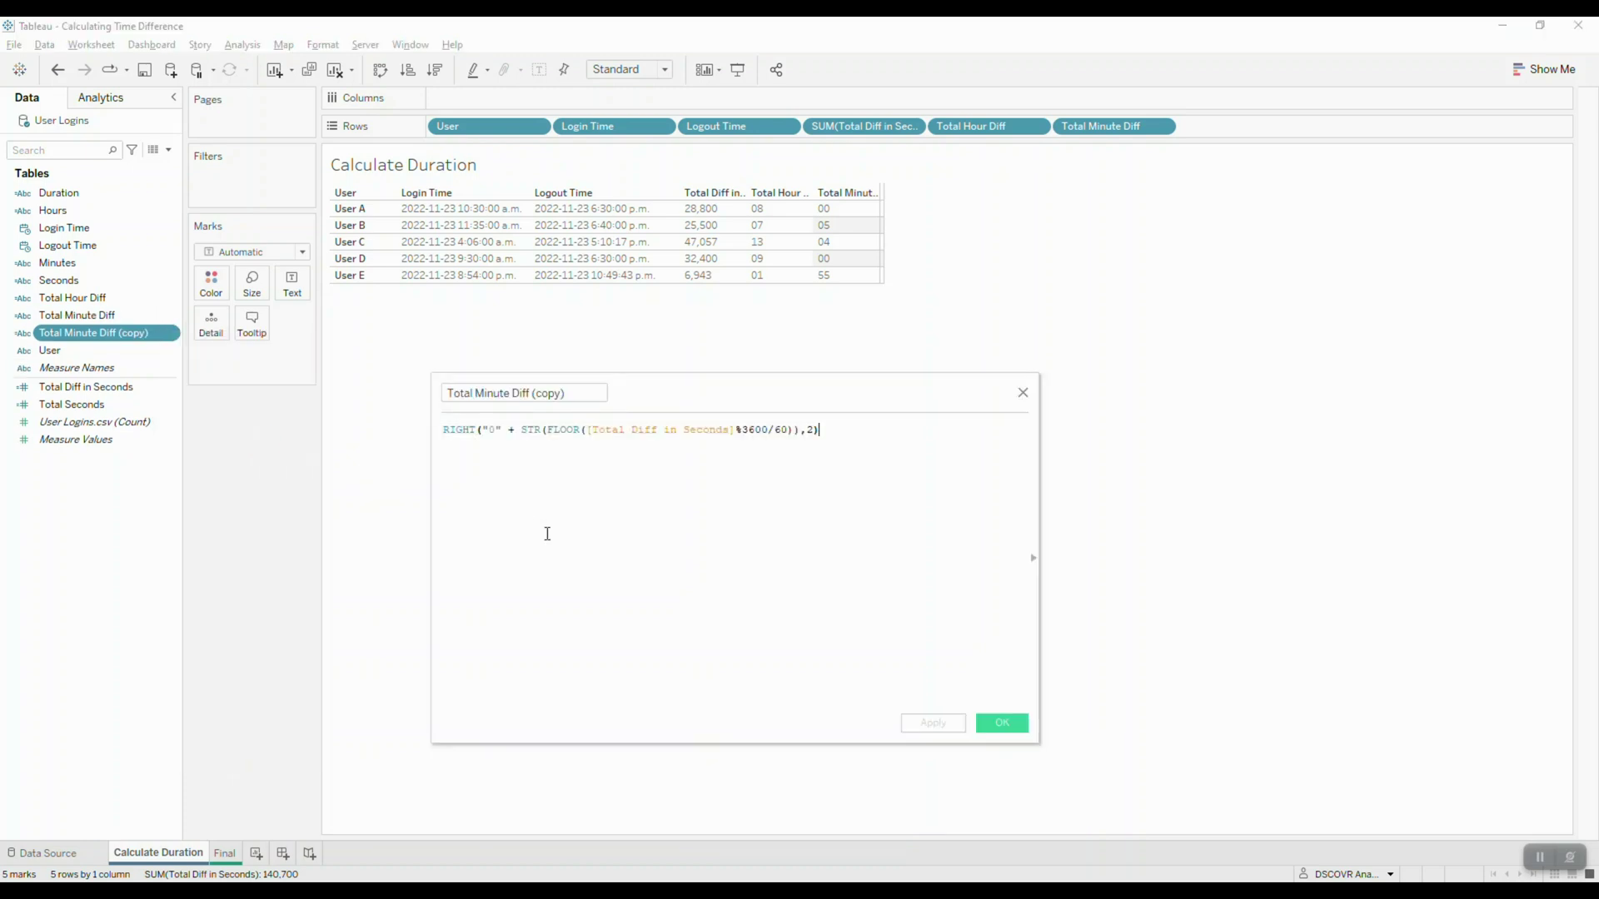
{"action": "key", "text": "BackSpace"}
{"action": "key", "text": "BackSpace"}
{"action": "type", "text": "60"}
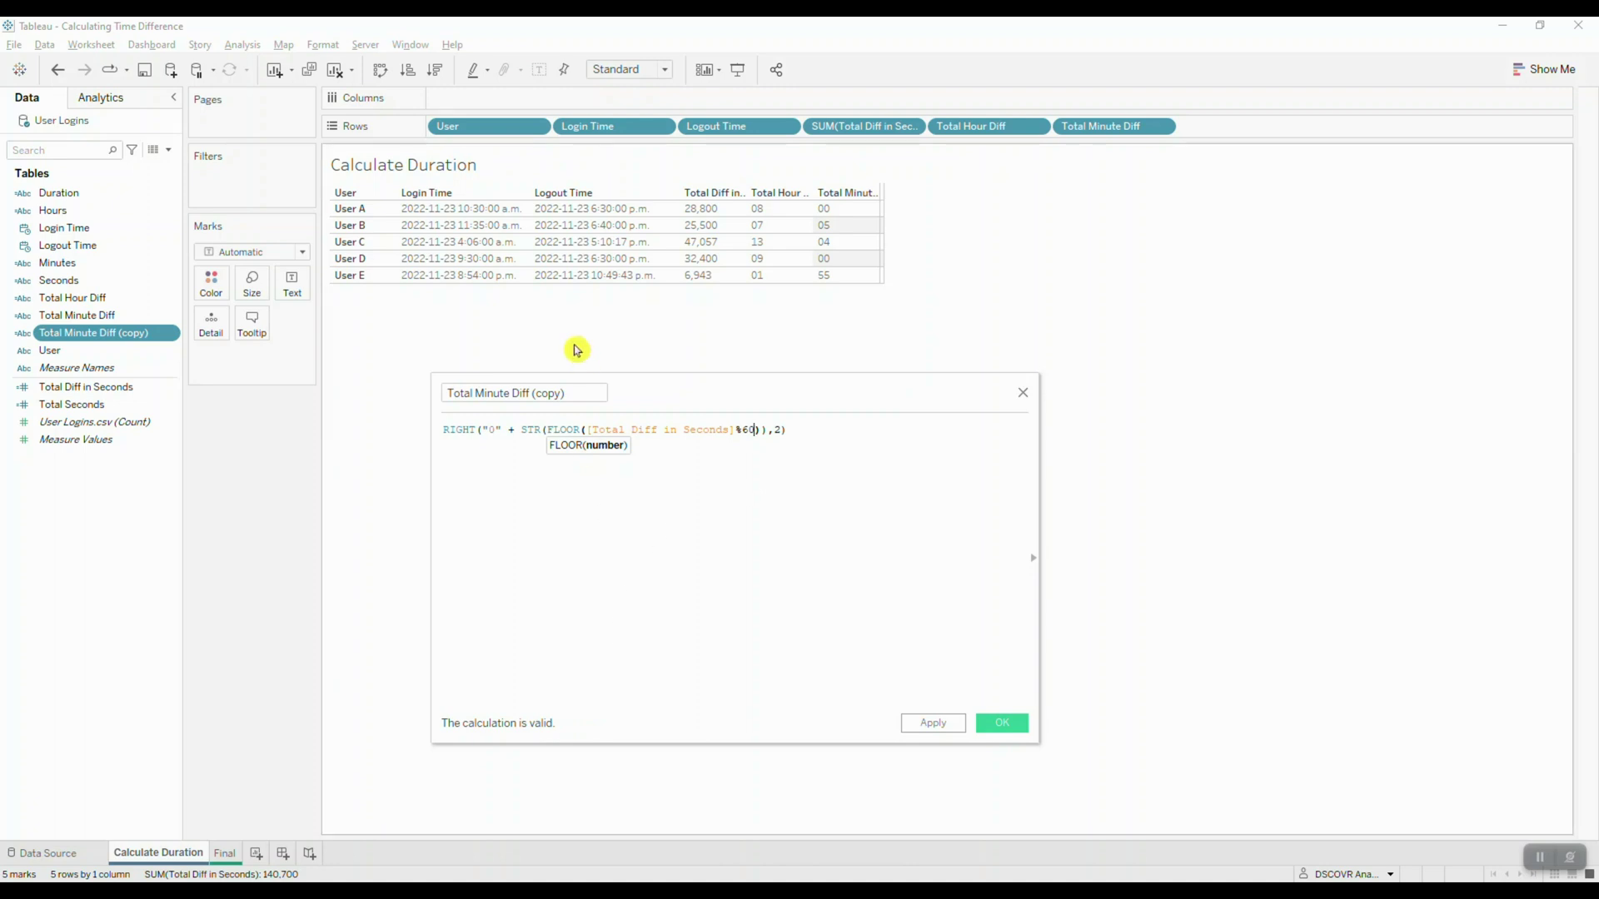
Rename the copy 'Total Seconds Diff', save it and add it to Rows as a column
{"action": "left_click", "coordinate": [582, 393]}
{"action": "left_click_drag", "start_coordinate": [499, 404], "coordinate": [511, 450]}
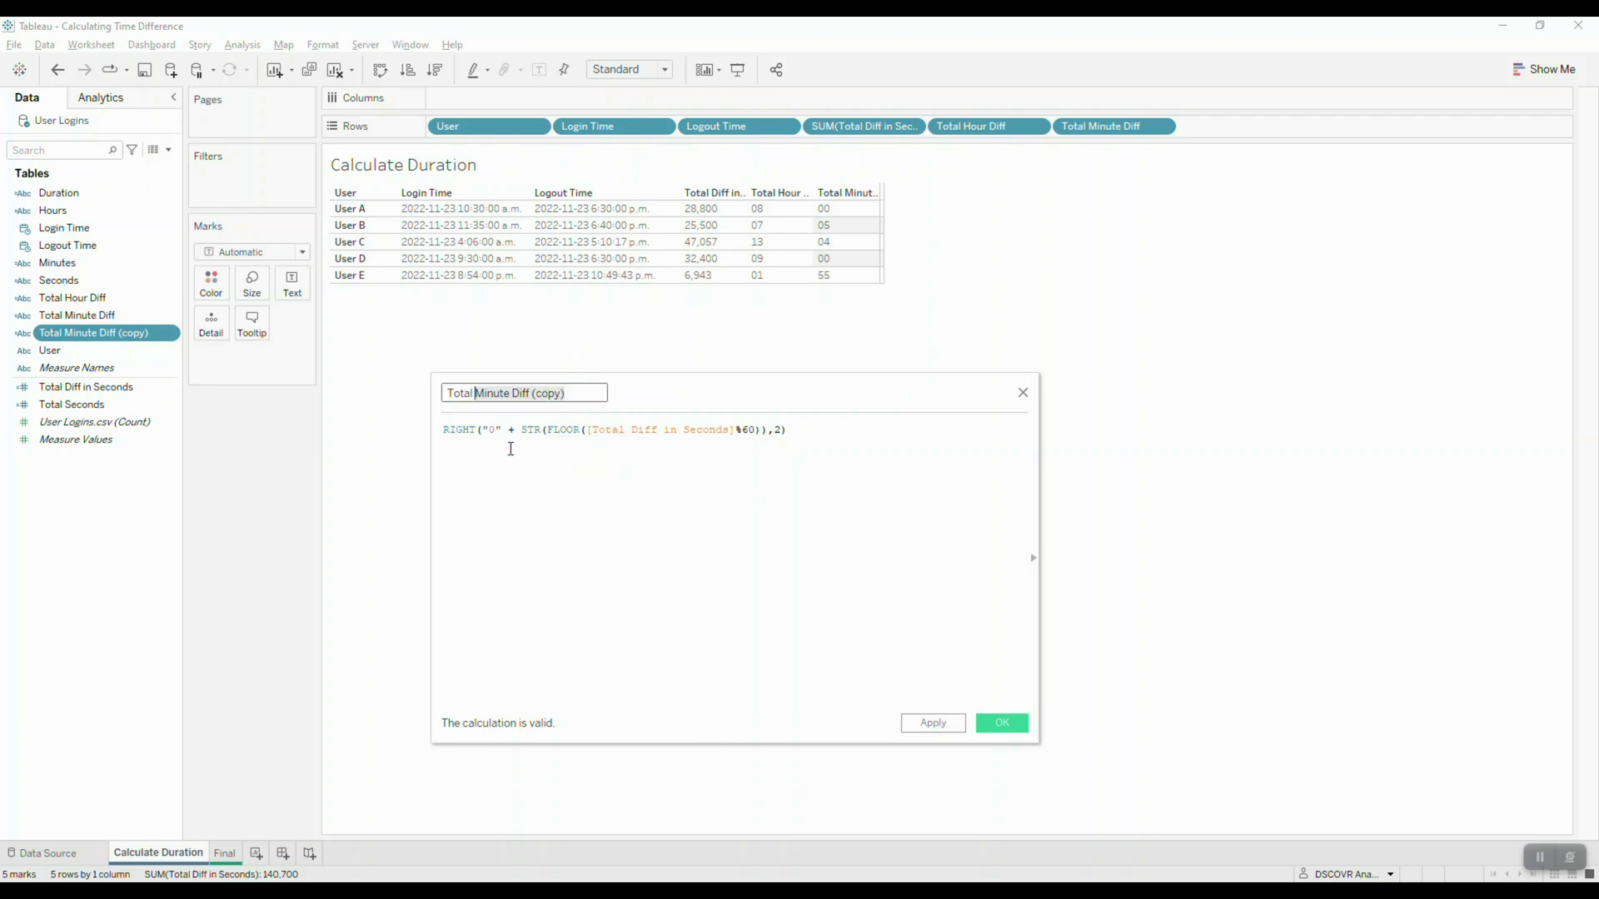
{"action": "type", "text": "Seconds Diff"}
{"action": "left_click", "coordinate": [1002, 723]}
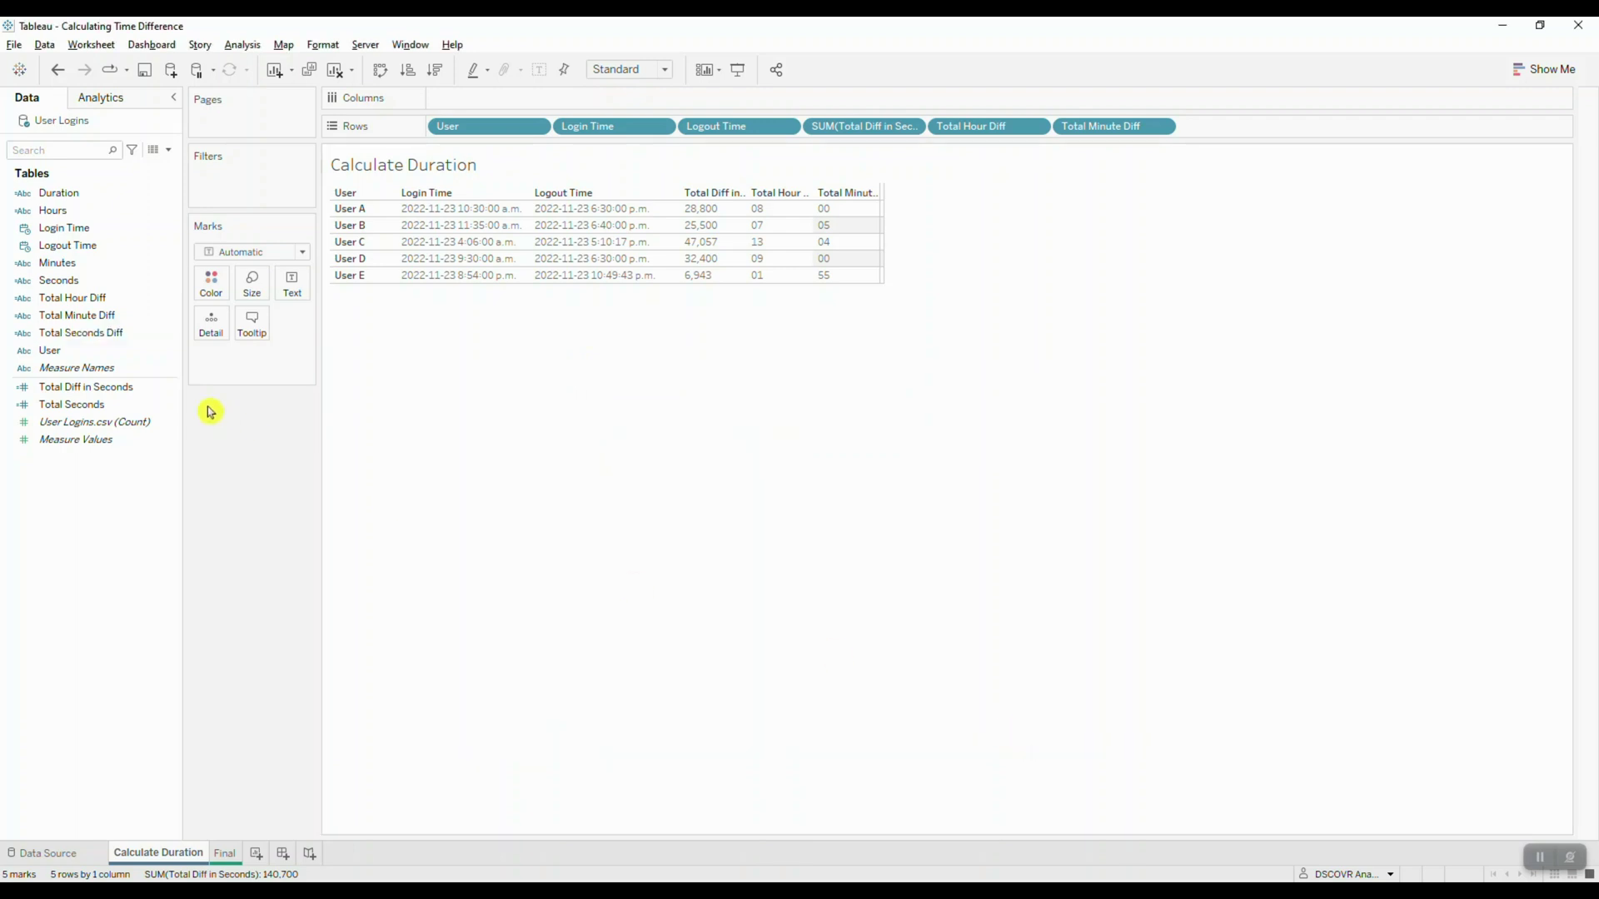
{"action": "left_click_drag", "start_coordinate": [80, 332], "coordinate": [1319, 123]}
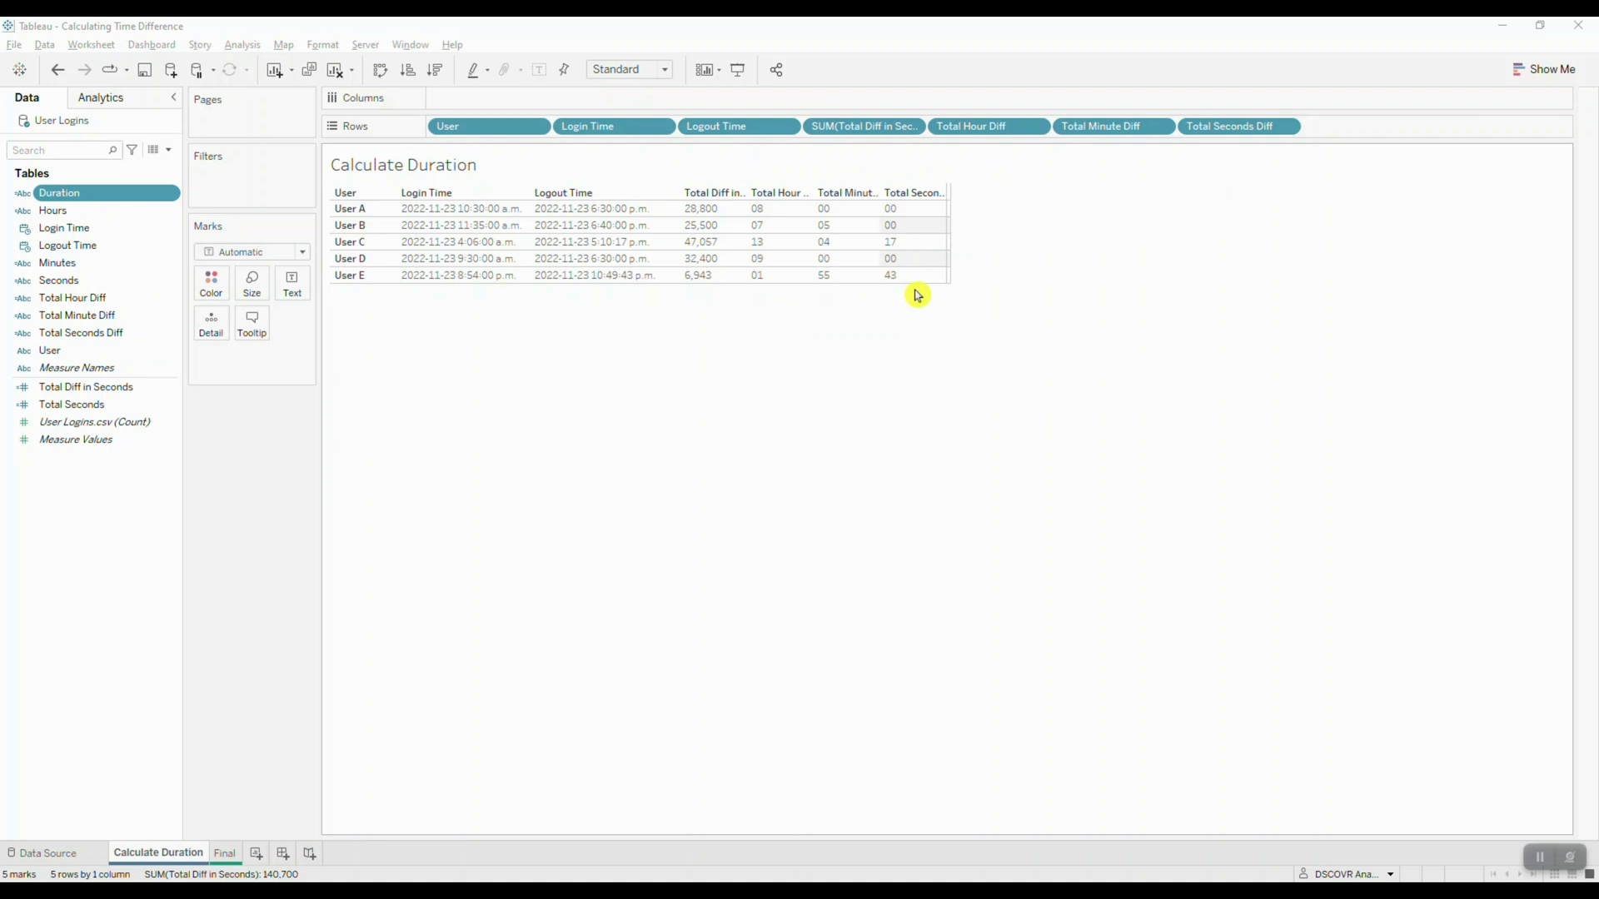
Create a calculated field 'Total Duration' beginning with [Total Hour Diff]
{"action": "left_click", "coordinate": [167, 150]}
{"action": "left_click", "coordinate": [167, 167]}
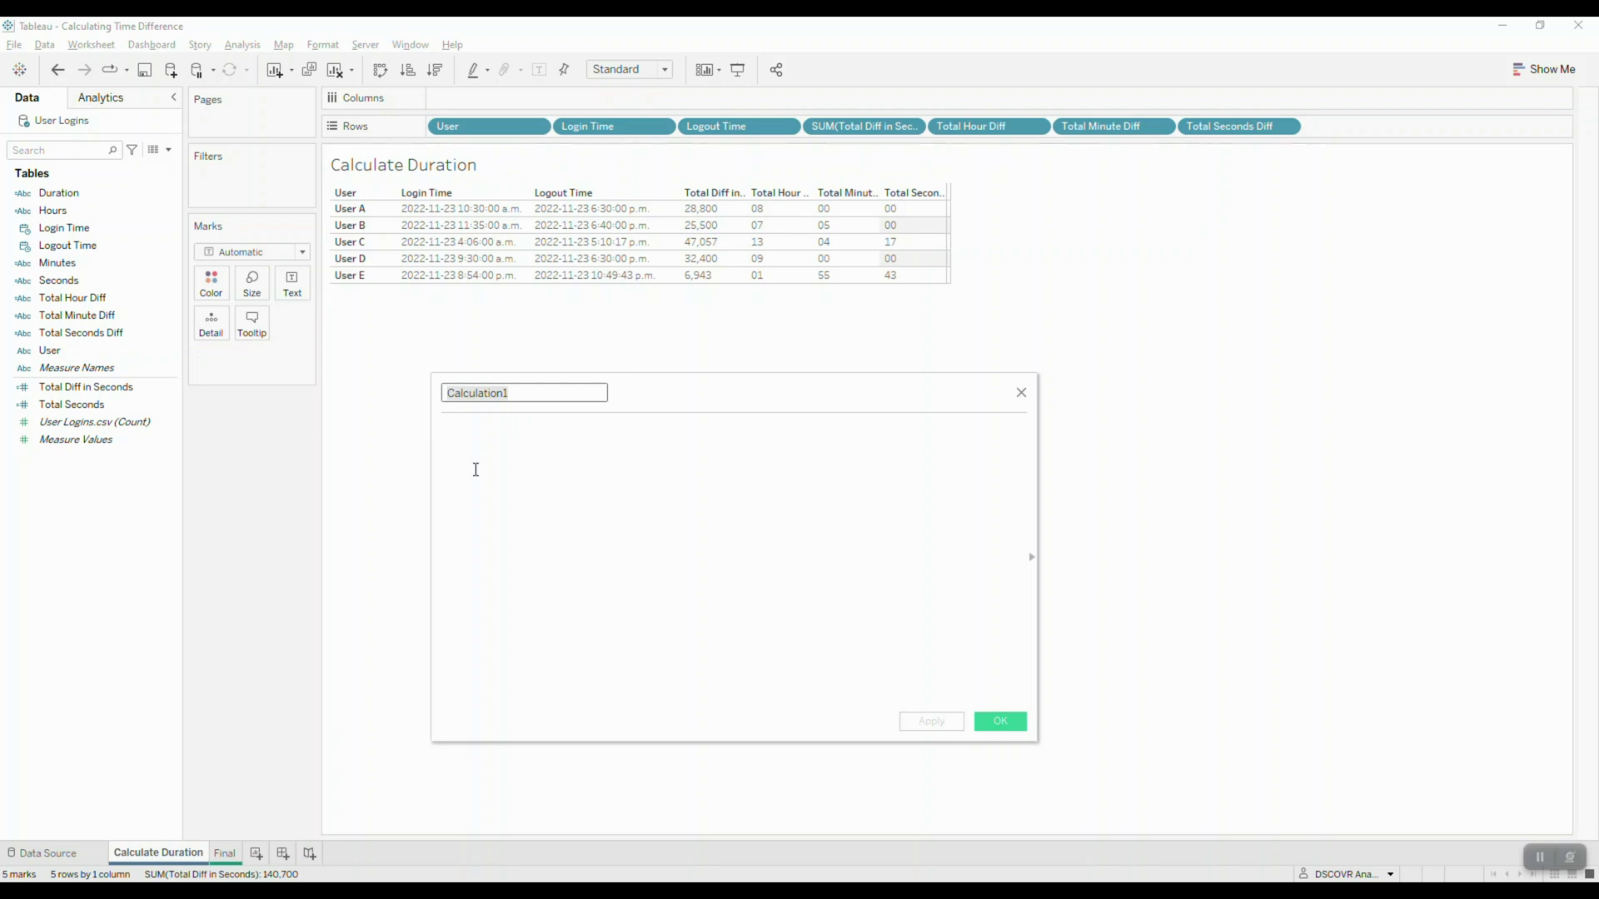
{"action": "type", "text": "Total Duration"}
{"action": "left_click", "coordinate": [527, 472]}
{"action": "type", "text": "tot"}
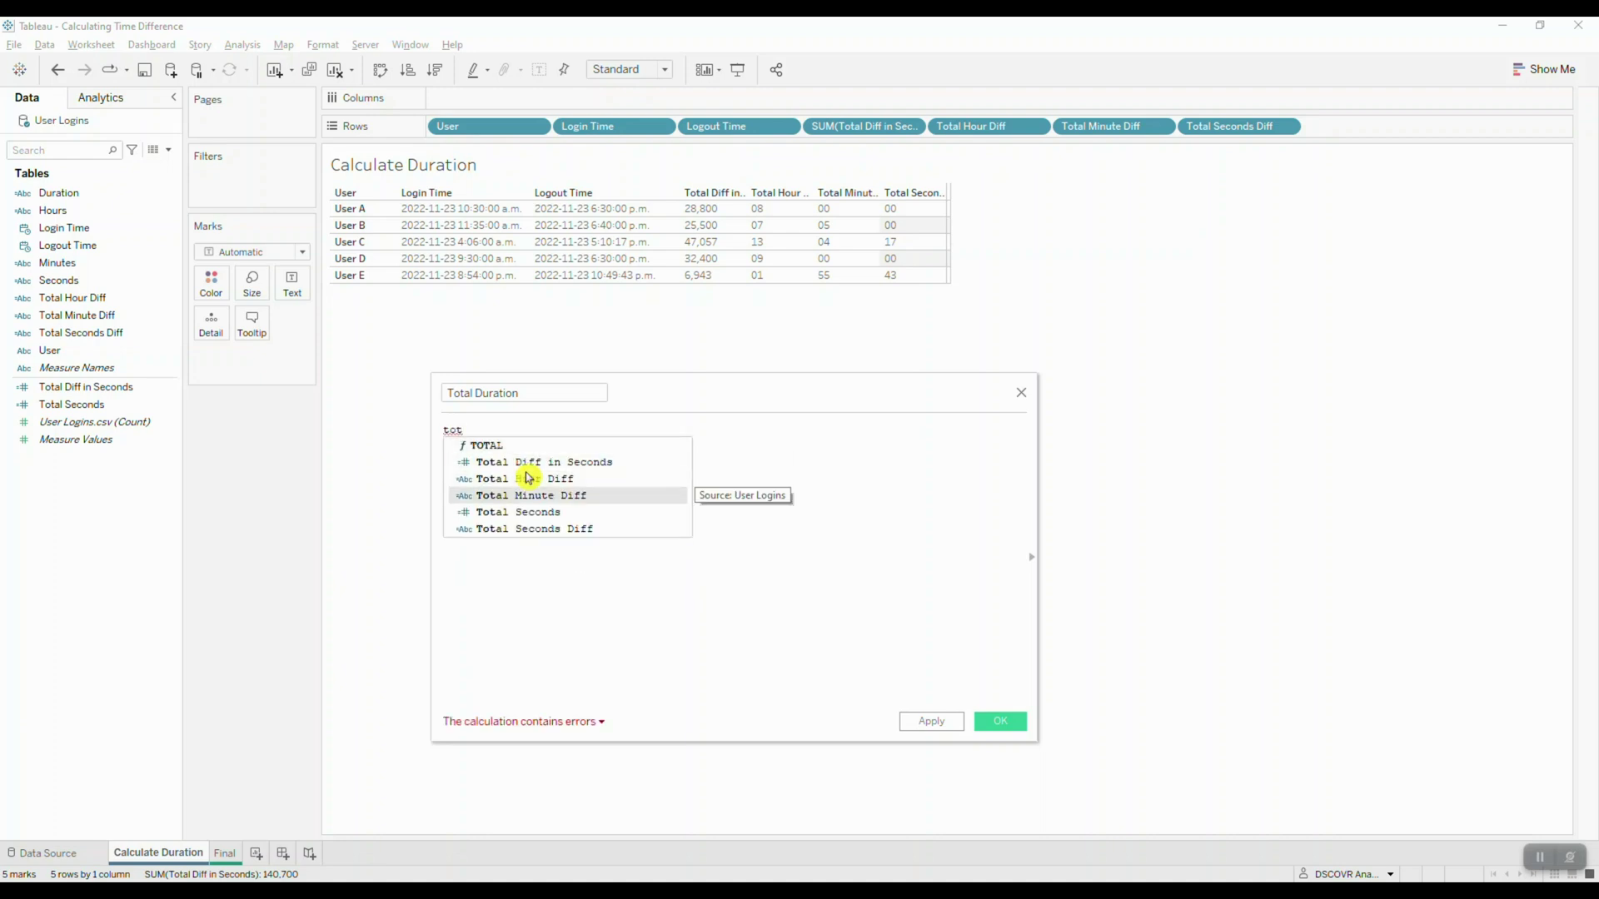
{"action": "double_click", "coordinate": [528, 477]}
Append + ':' + [Total Minute Diff] + ':' + [Total Seconds Diff] and save the field
{"action": "type", "text": "+ ':' +"}
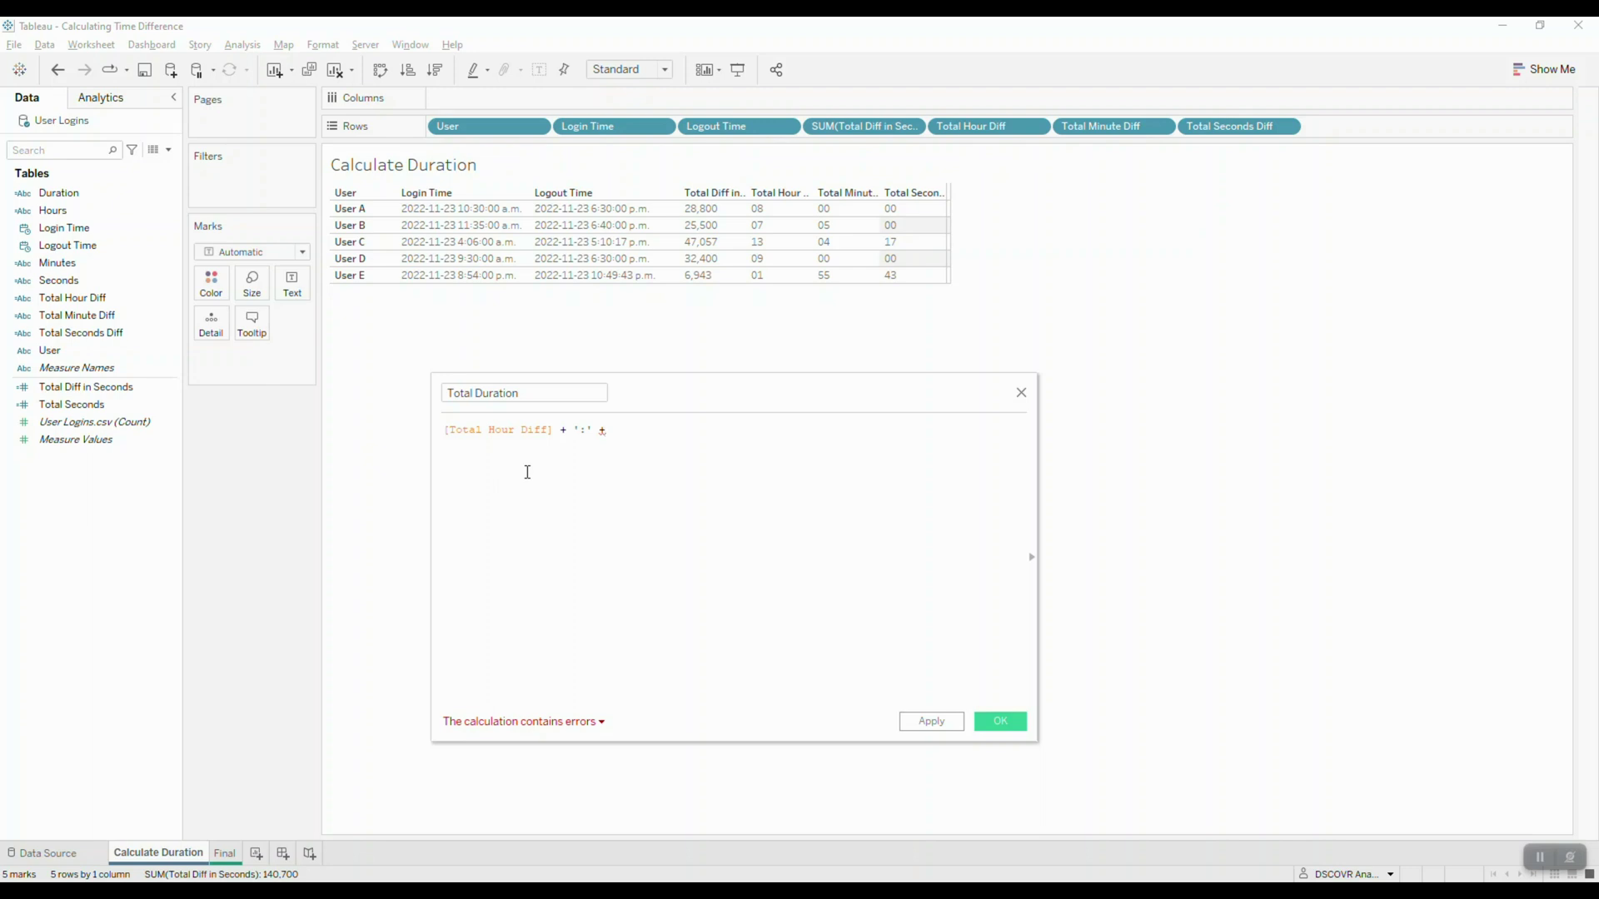
{"action": "type", "text": " tot"}
{"action": "key", "text": "Down"}
{"action": "key", "text": "Down"}
{"action": "key", "text": "Down"}
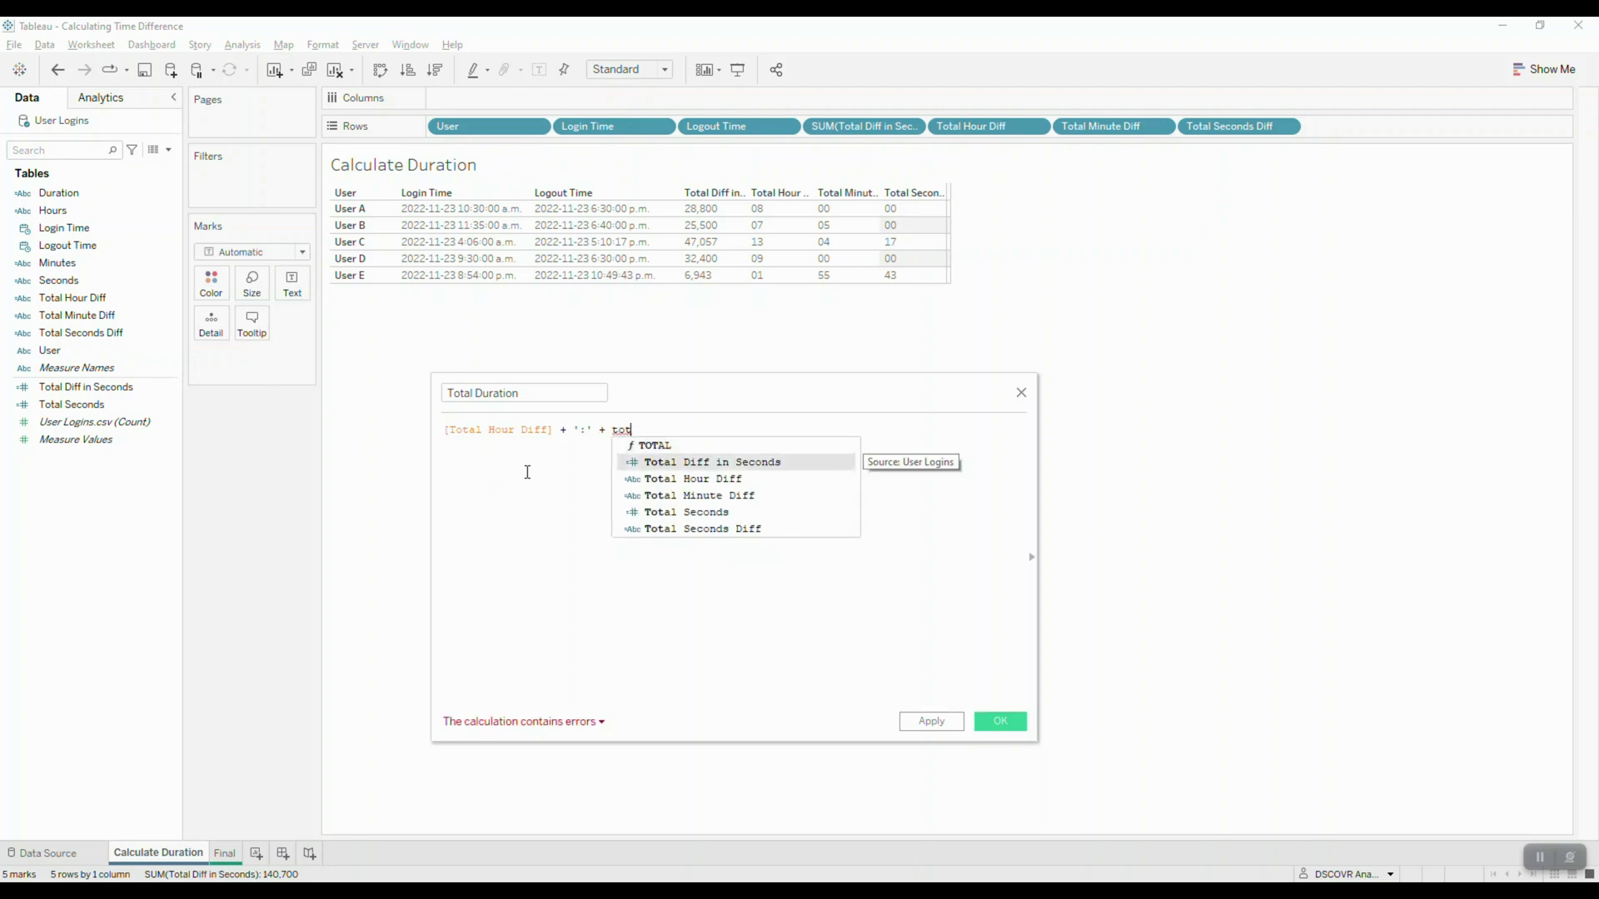
{"action": "key", "text": "Return"}
{"action": "type", "text": "+ ':' +"}
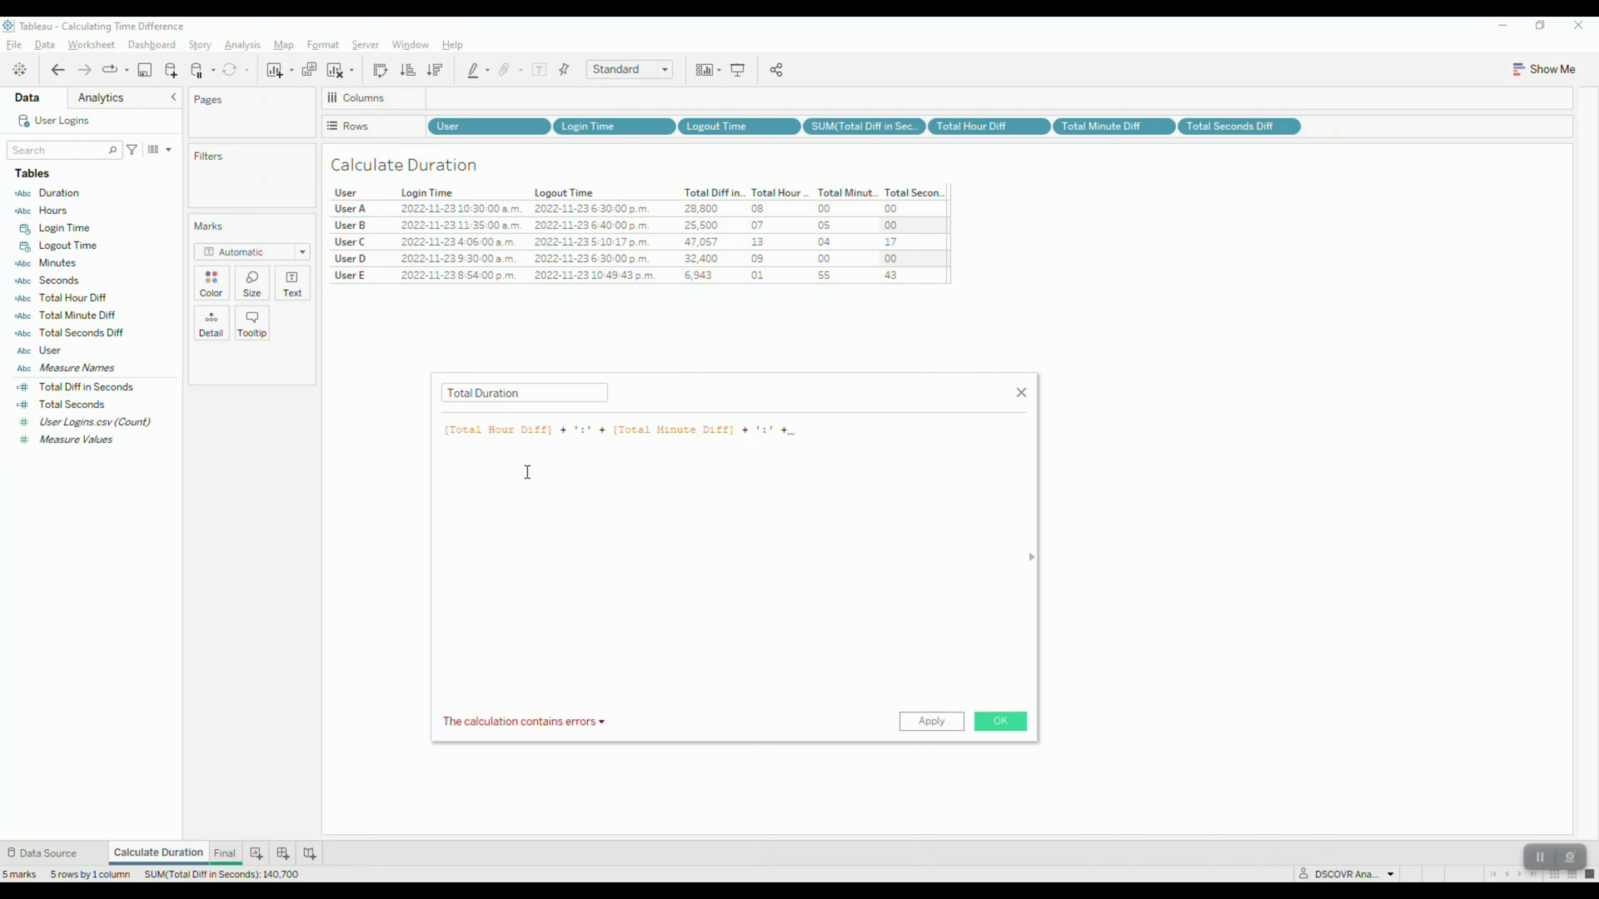
{"action": "type", "text": " tot"}
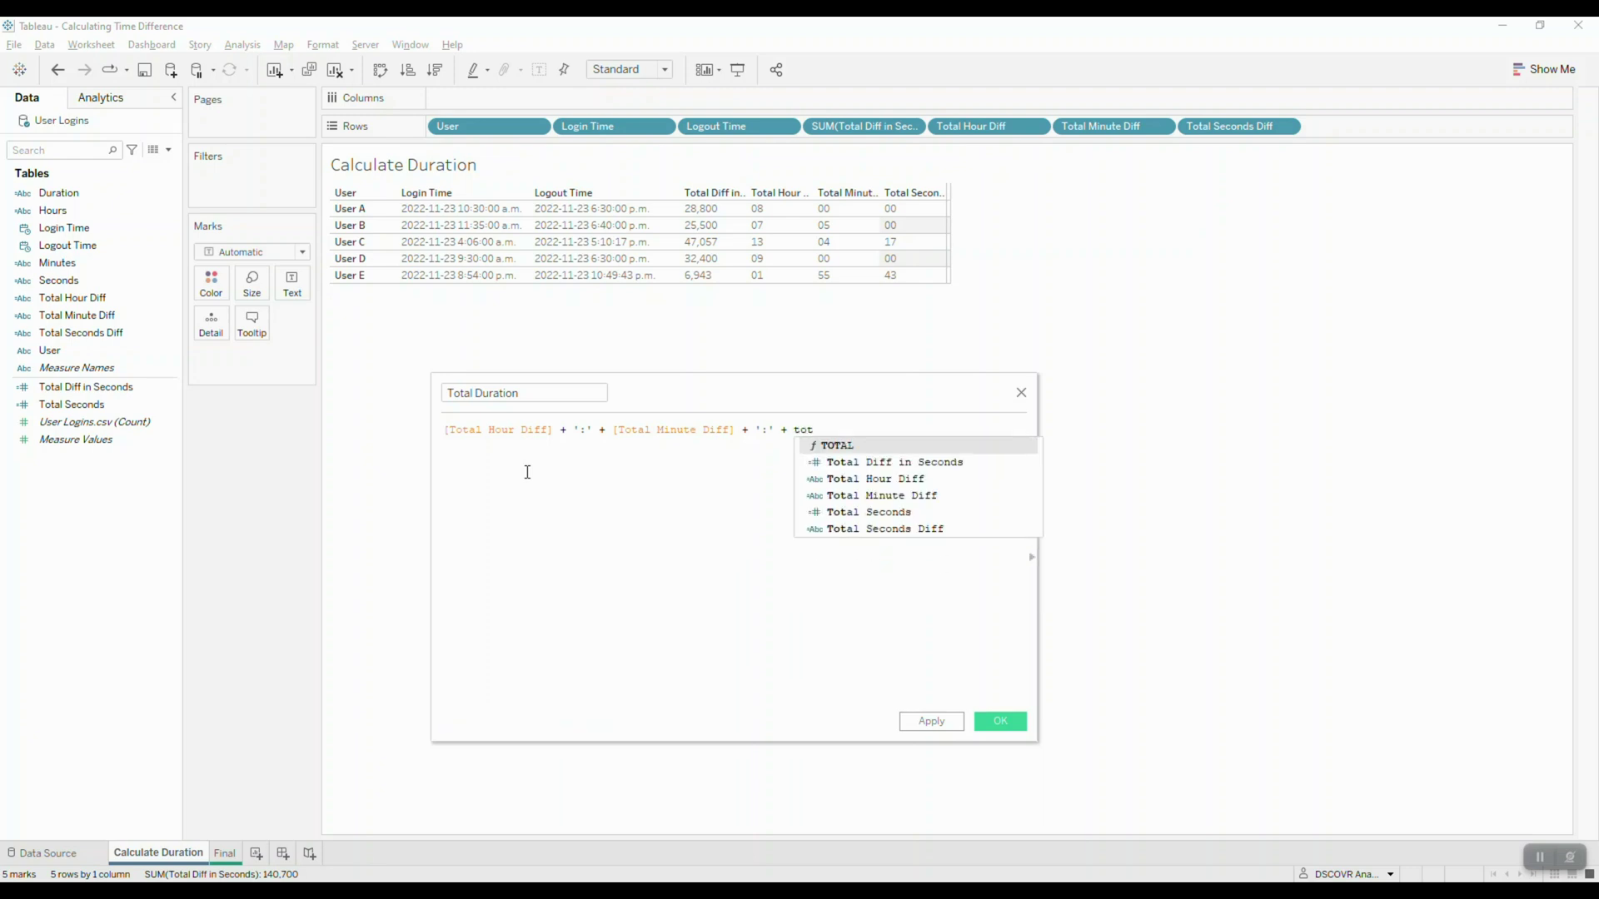
{"action": "key", "text": "Down"}
{"action": "key", "text": "Down"}
{"action": "key", "text": "Down"}
{"action": "key", "text": "Down"}
{"action": "key", "text": "Down"}
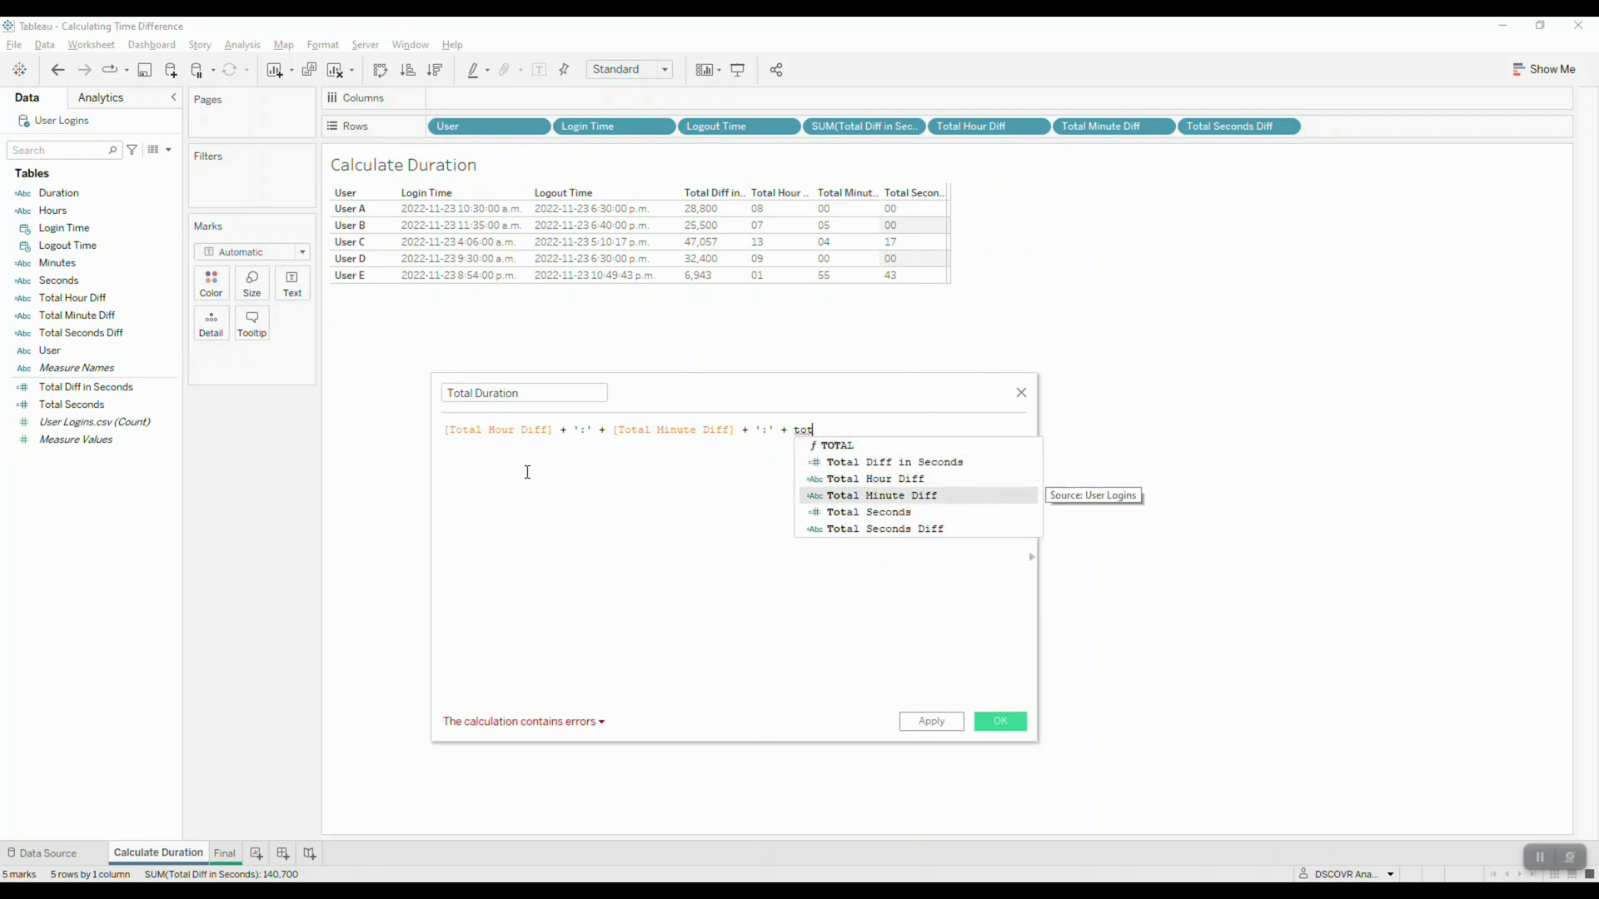
{"action": "key", "text": "Return"}
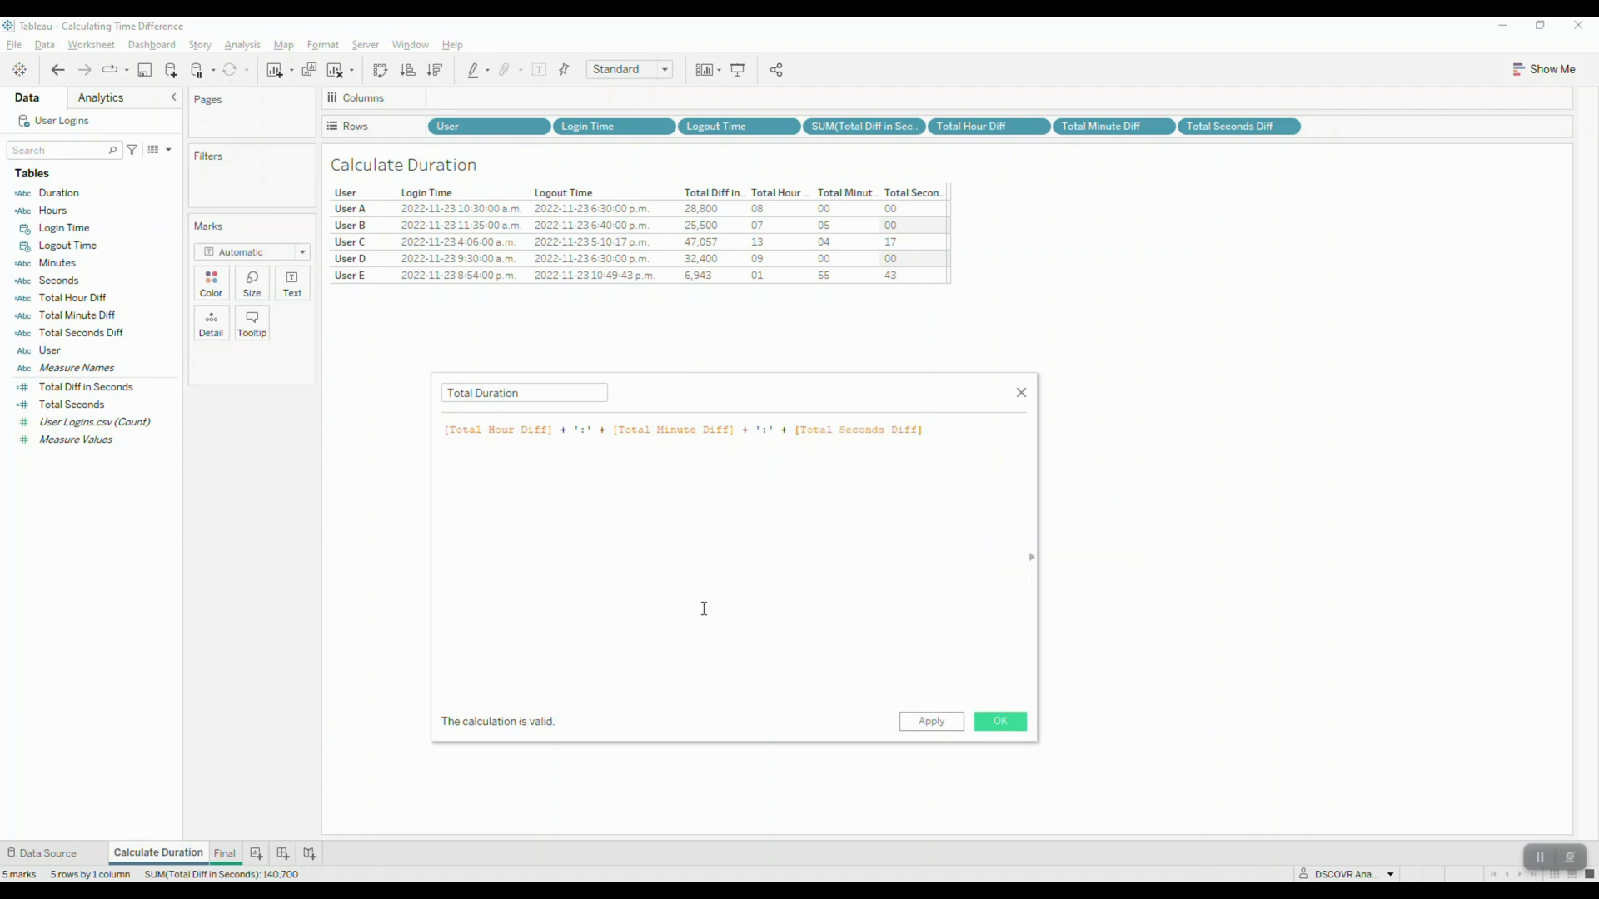
{"action": "left_click", "coordinate": [1016, 724]}
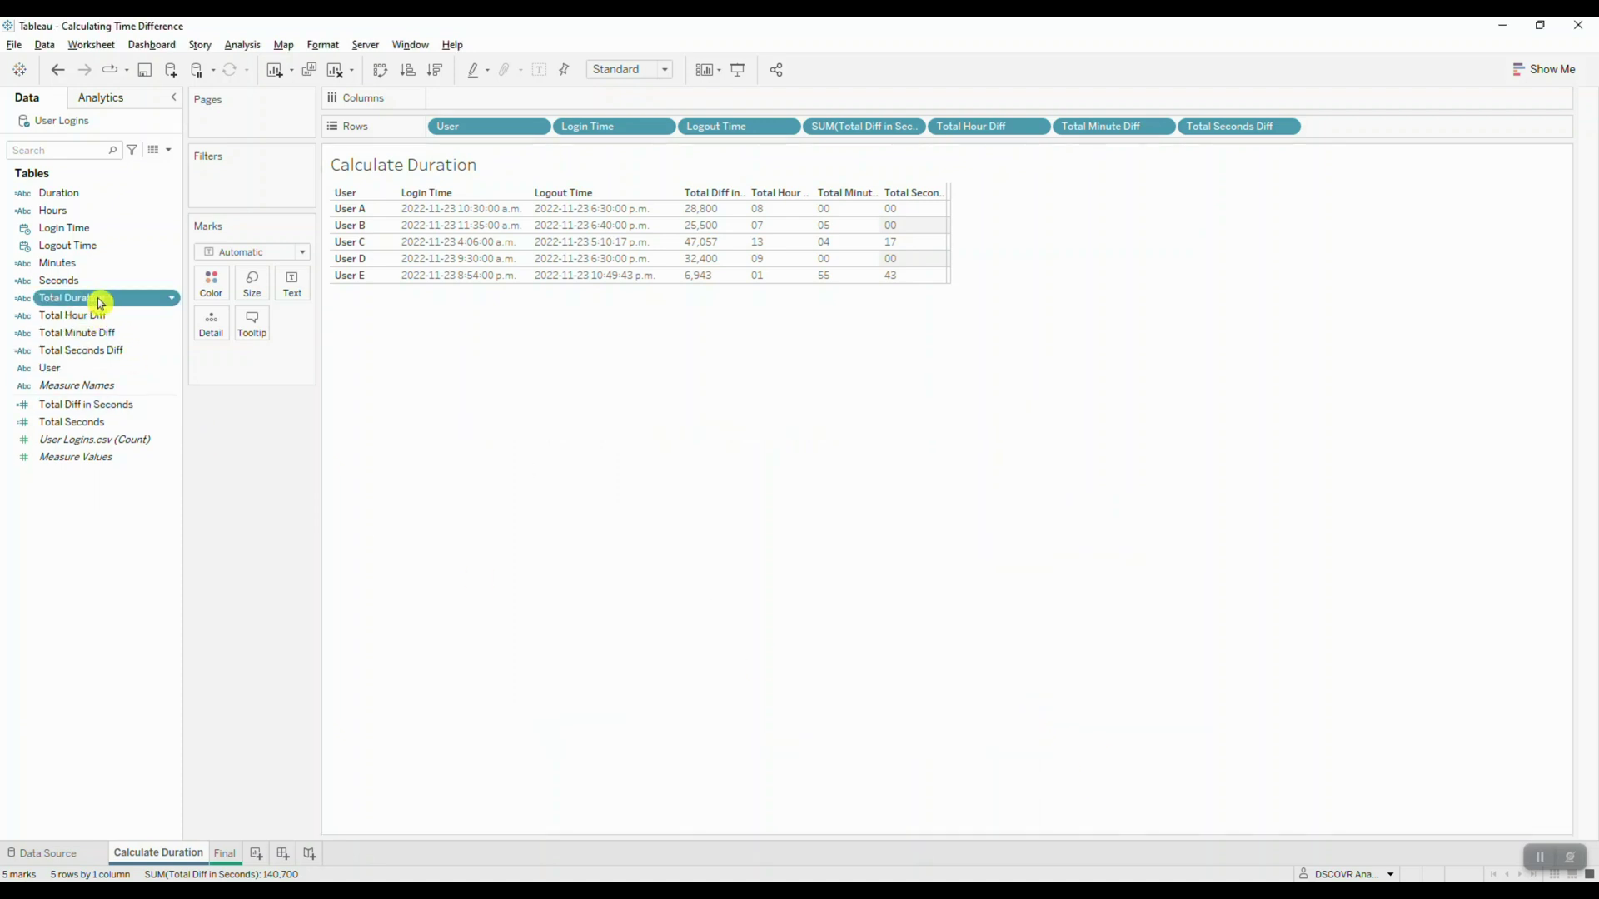
Add Total Duration to the end of the Rows shelf, showing 08:00:00, 07:05:00, 13:04:17, 09:00:00, 01:55:43
{"action": "left_click_drag", "start_coordinate": [100, 299], "coordinate": [1409, 127]}
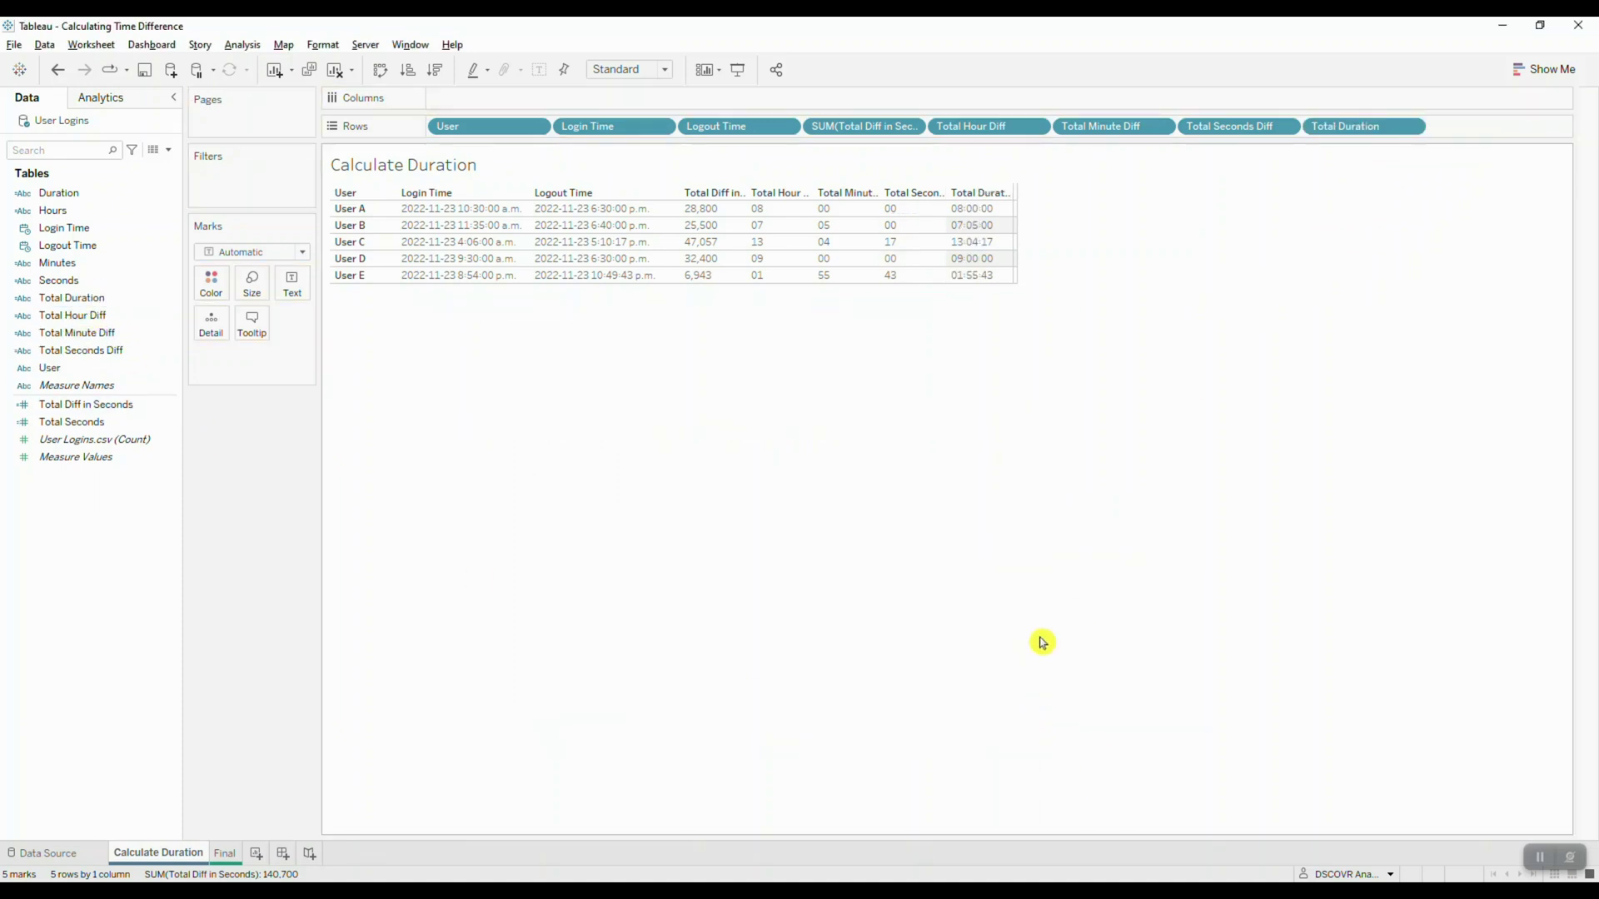